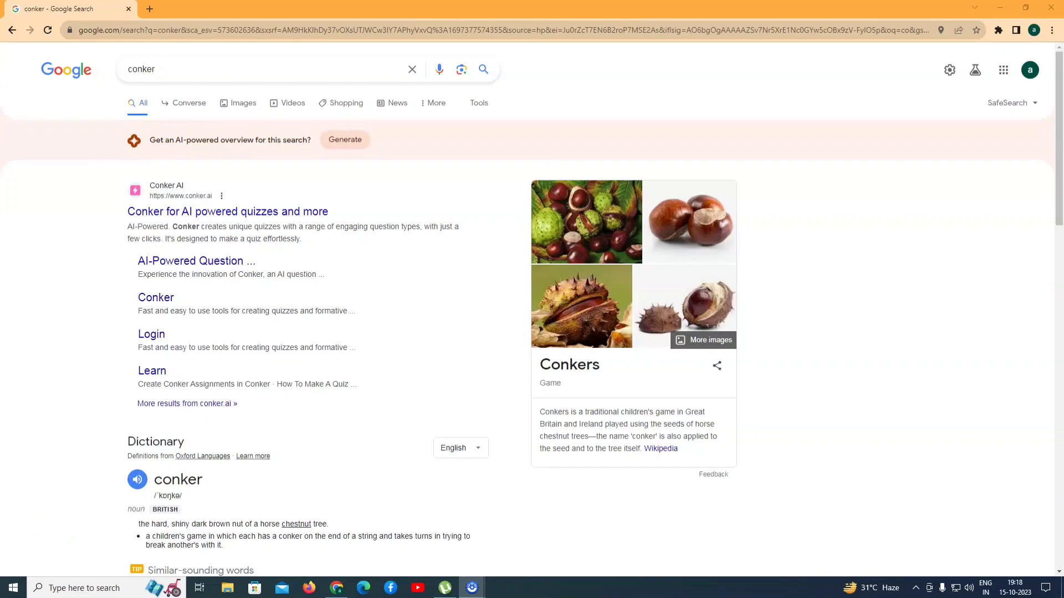
Step: Open the Conker AI site from the search results and sign in to launch Conker with the chosen Google account
click(191, 216)
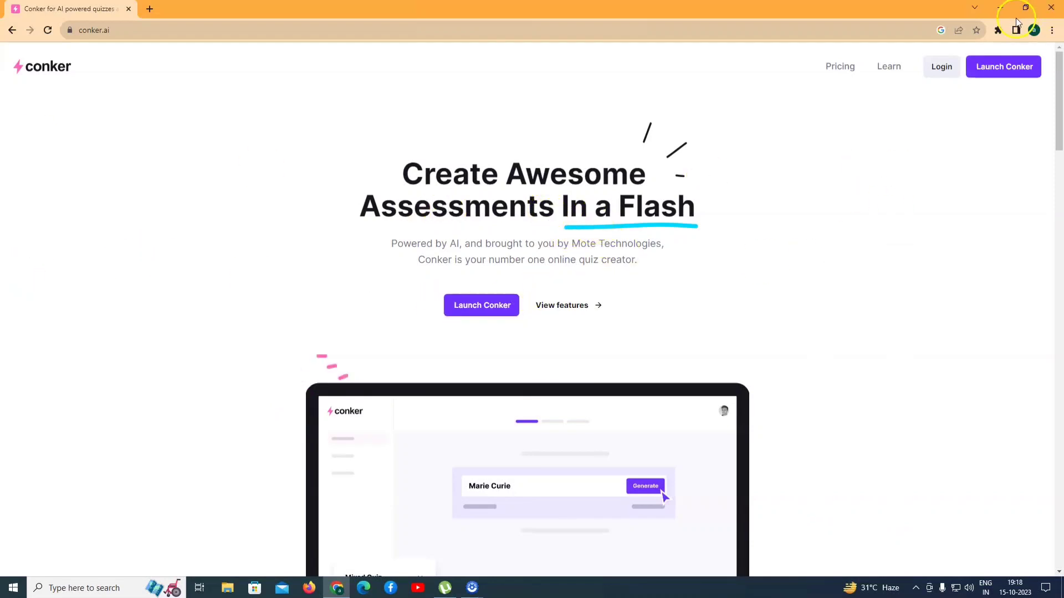
click(982, 72)
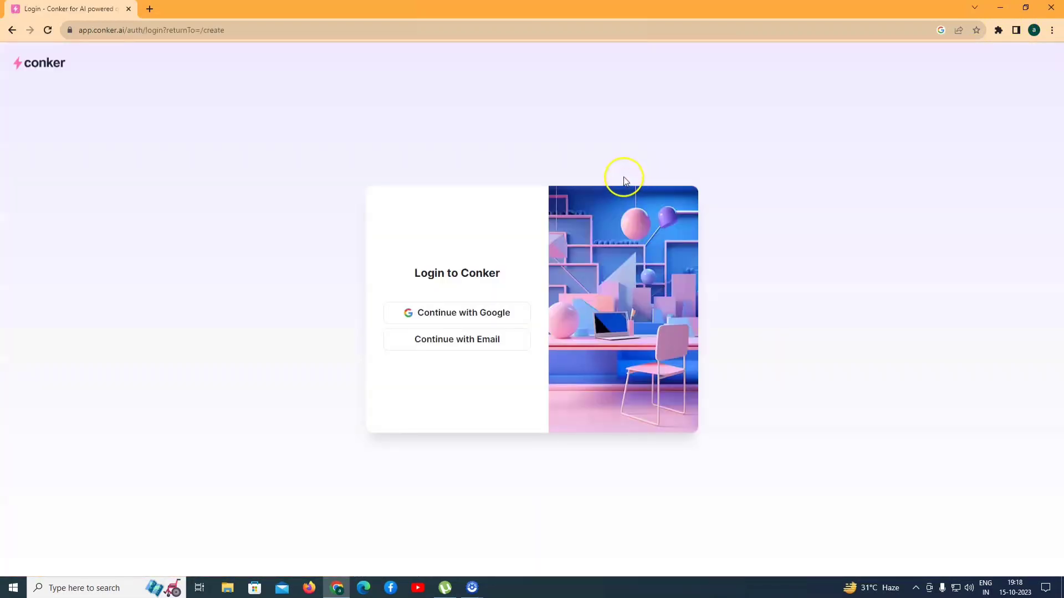
click(460, 314)
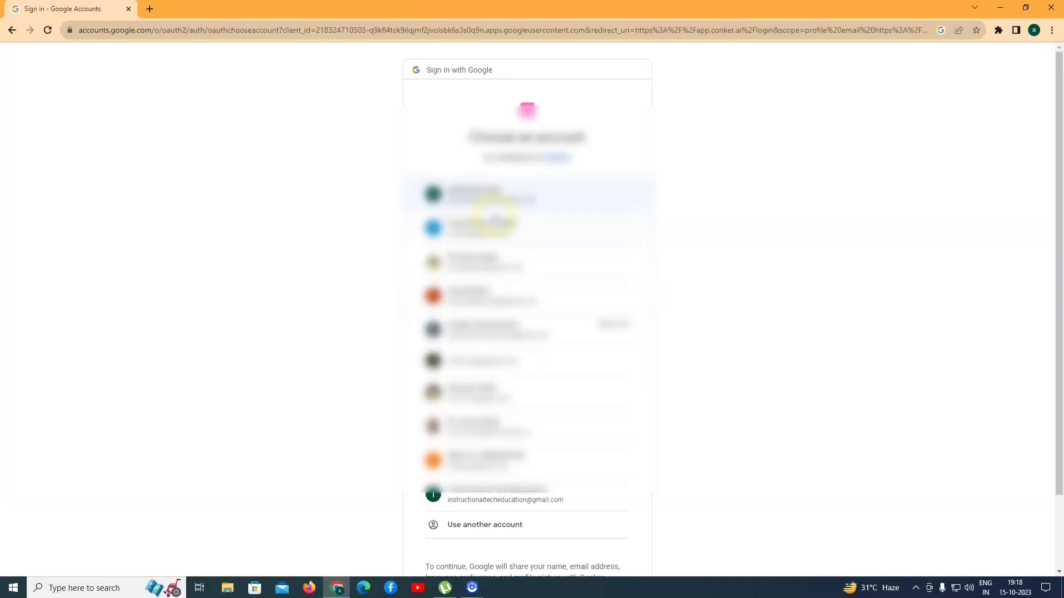
click(474, 269)
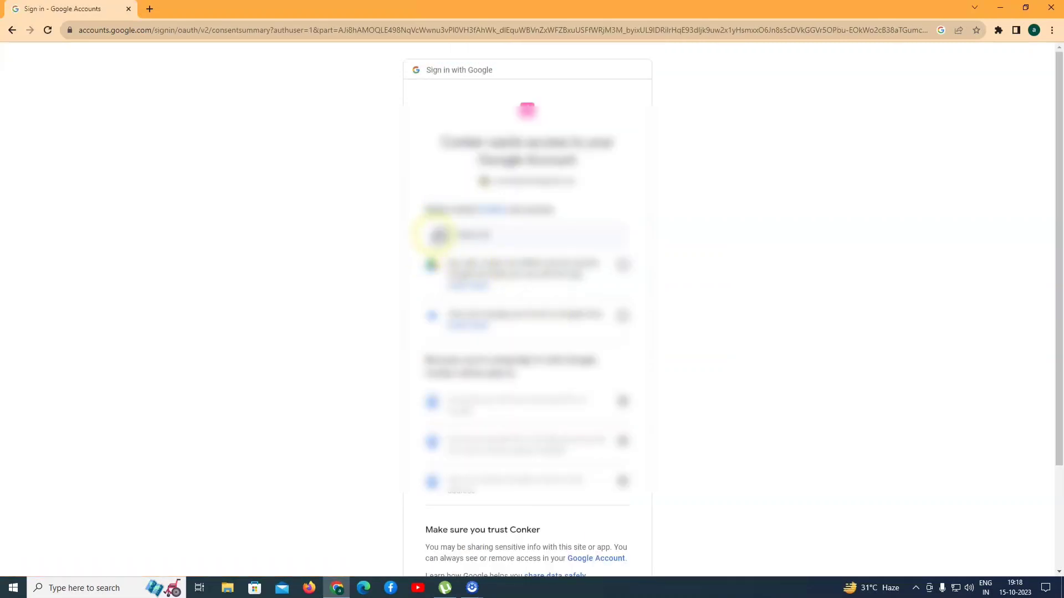
Step: Grant Conker all the requested Google account permissions and continue to the getting-started setup
click(439, 235)
scroll(562, 304, down, 3)
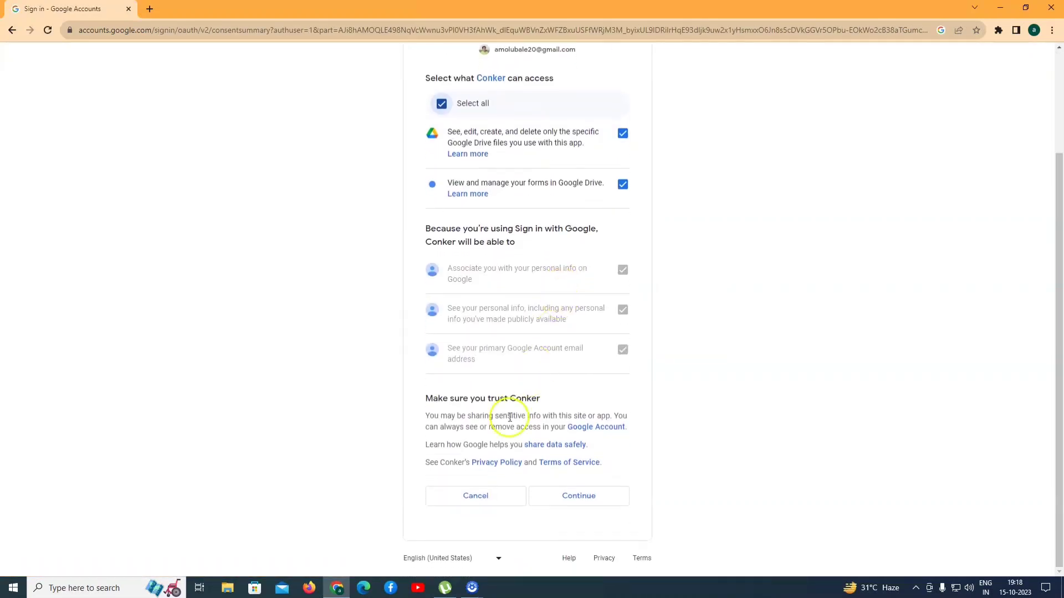
click(595, 494)
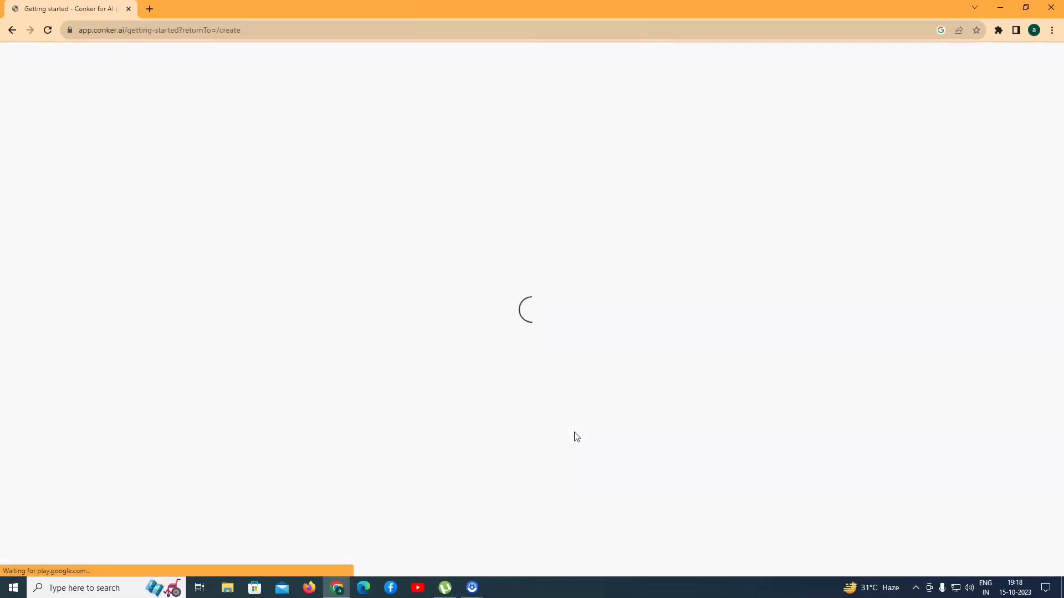
click(571, 424)
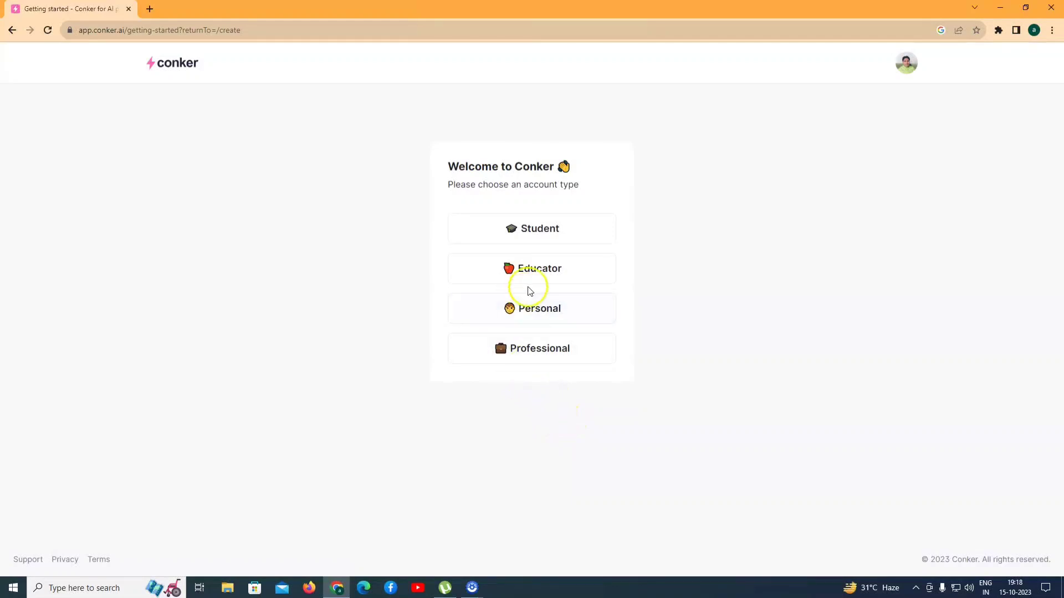
Step: Choose the Educator account type and FE/HE teacher as the role, continuing to the terms page
click(538, 275)
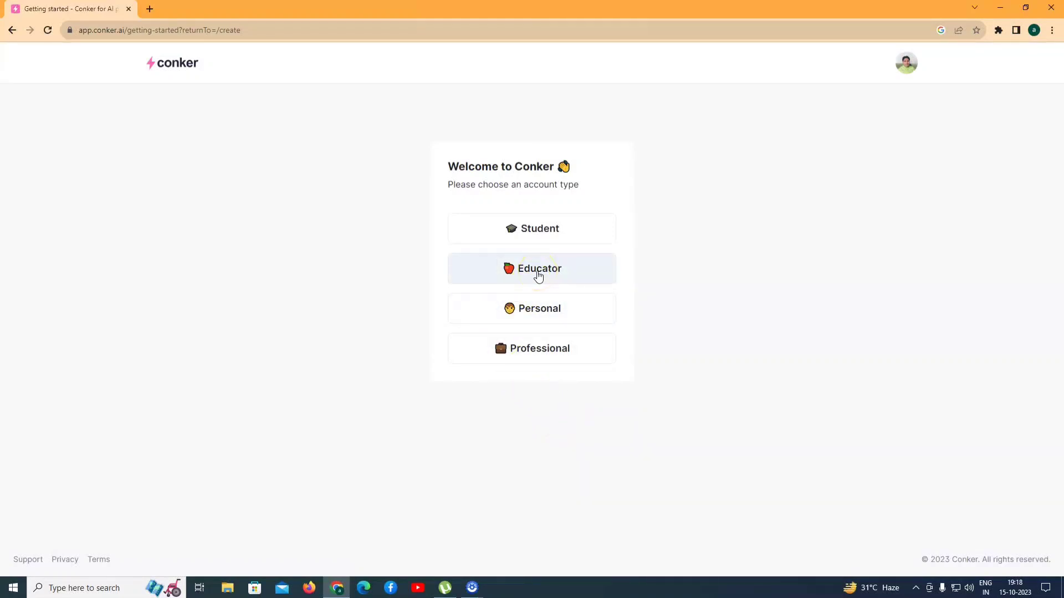
click(539, 276)
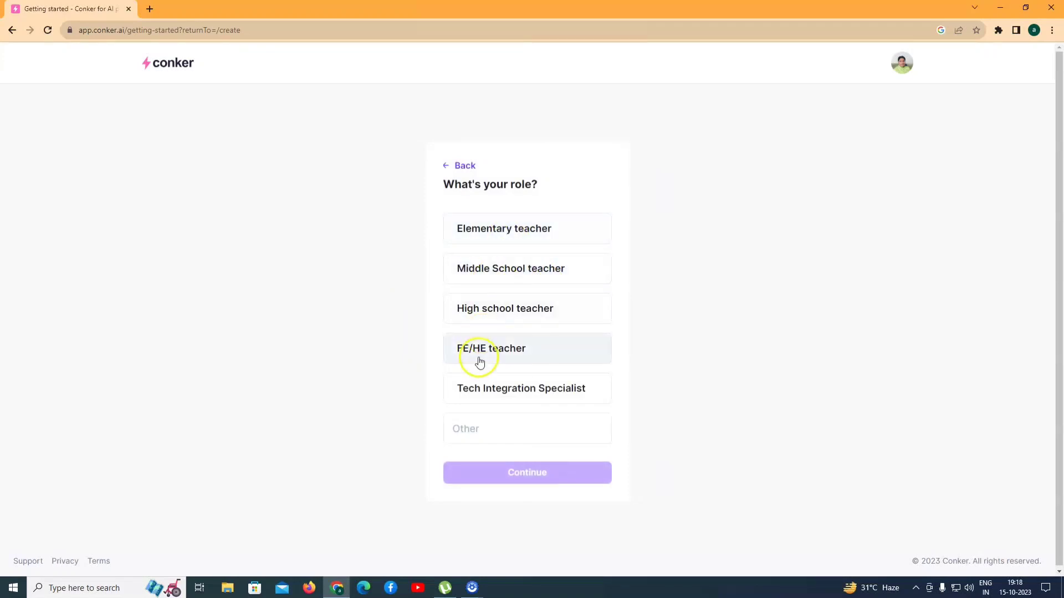
click(499, 357)
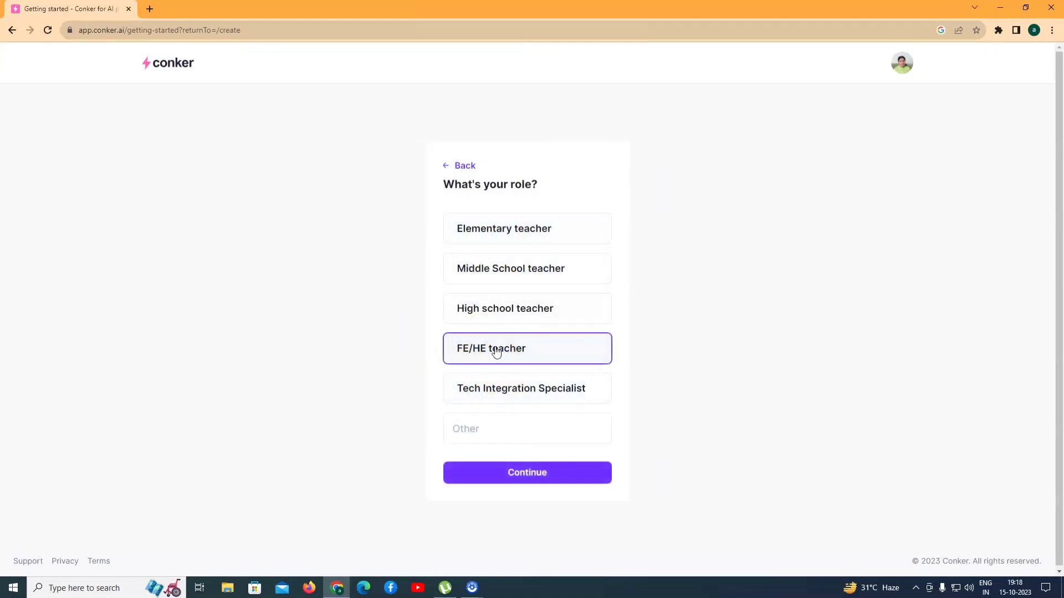
click(505, 470)
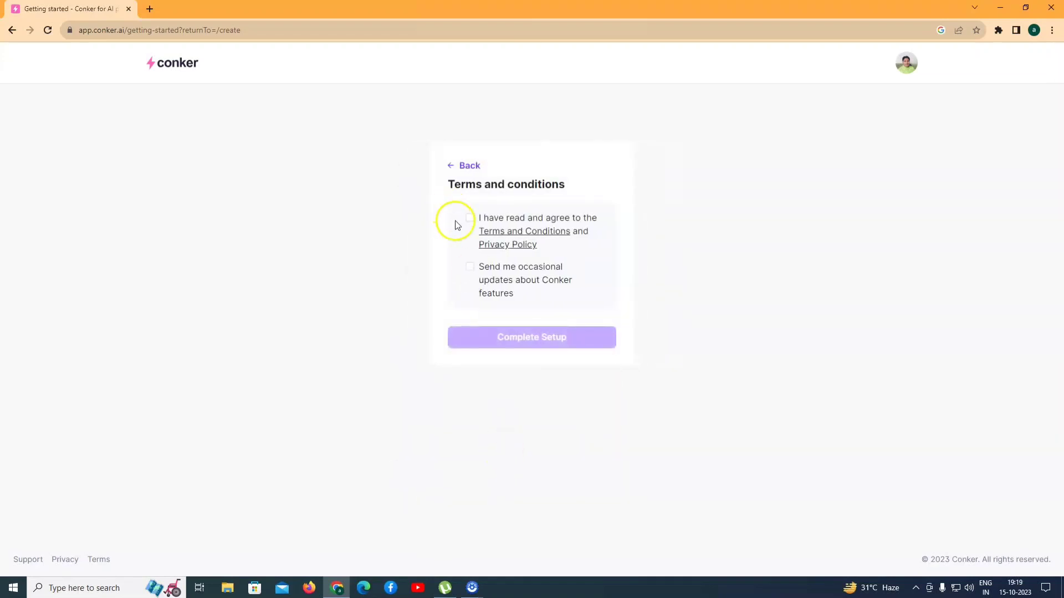
Step: Agree to the terms and privacy policy, opt in to occasional feature updates, and complete the account setup
click(469, 217)
click(470, 268)
click(497, 337)
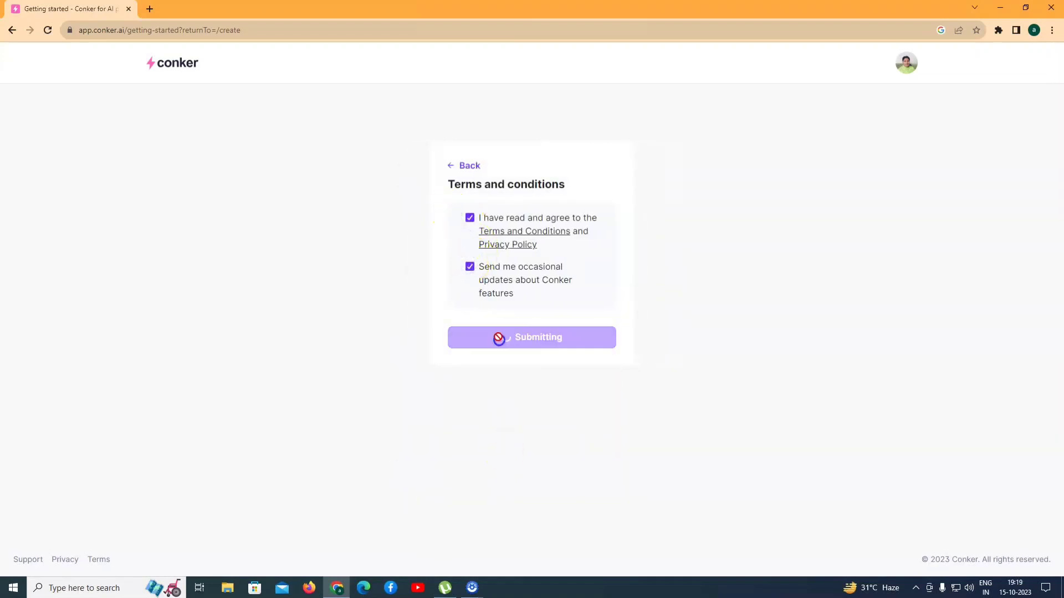
click(486, 314)
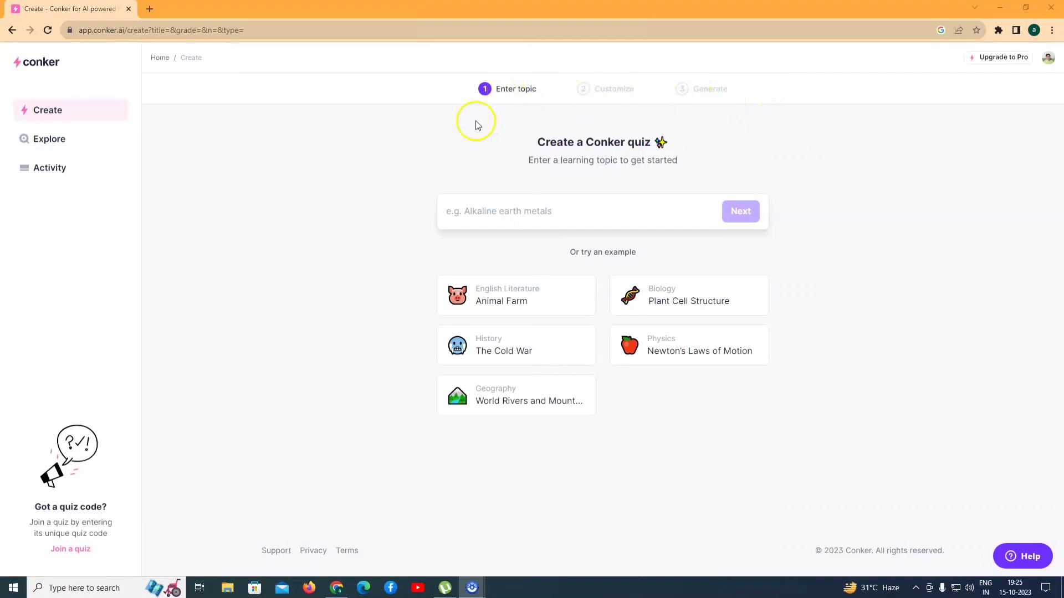
Step: Save the quiz topic search settings with grade level High School and curriculum language English (US)
click(62, 119)
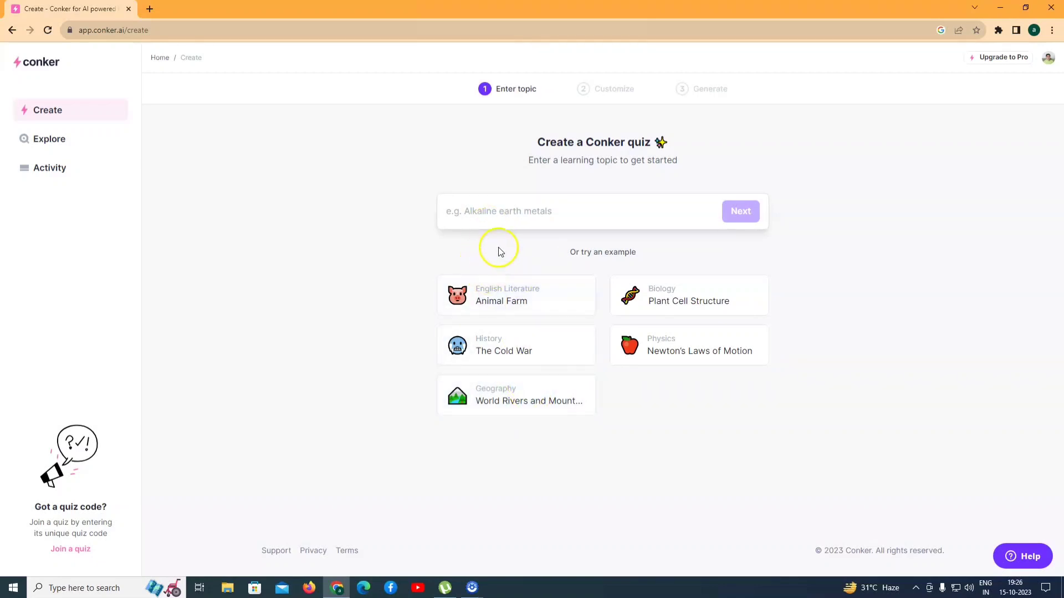
click(498, 209)
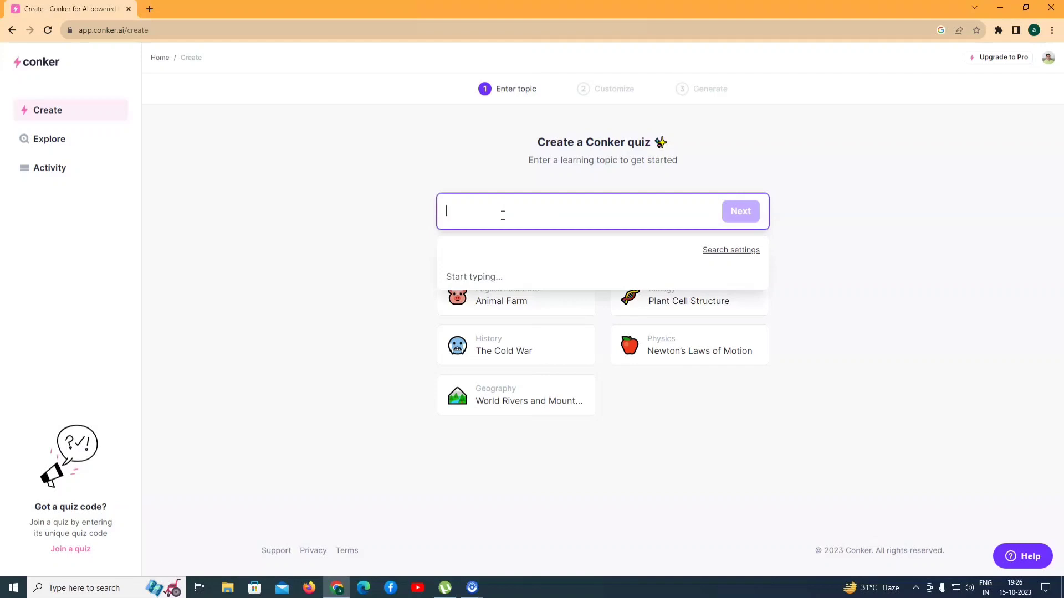
click(734, 251)
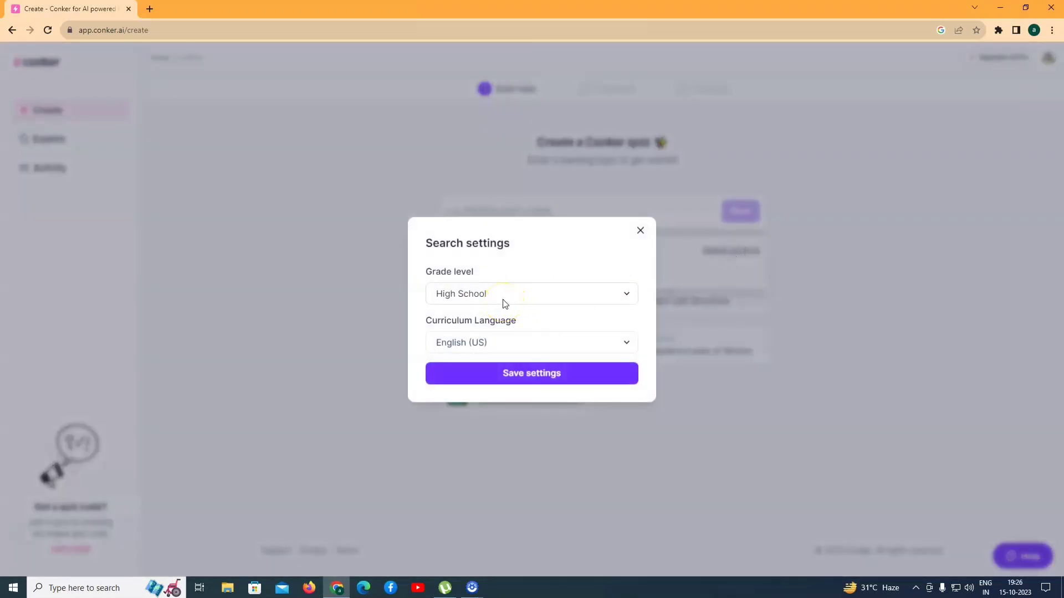
click(504, 303)
click(482, 364)
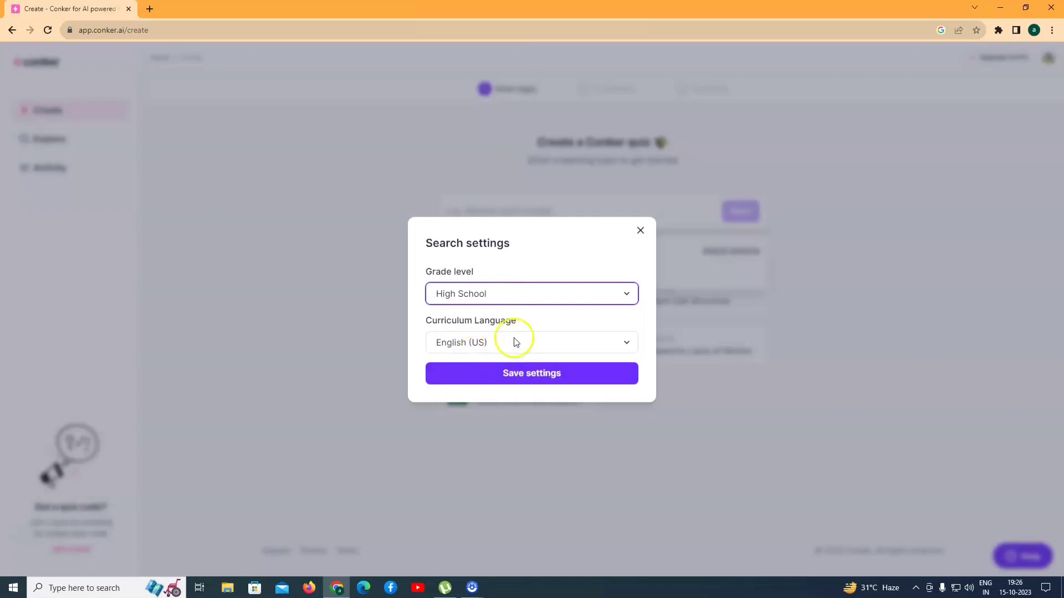
click(489, 341)
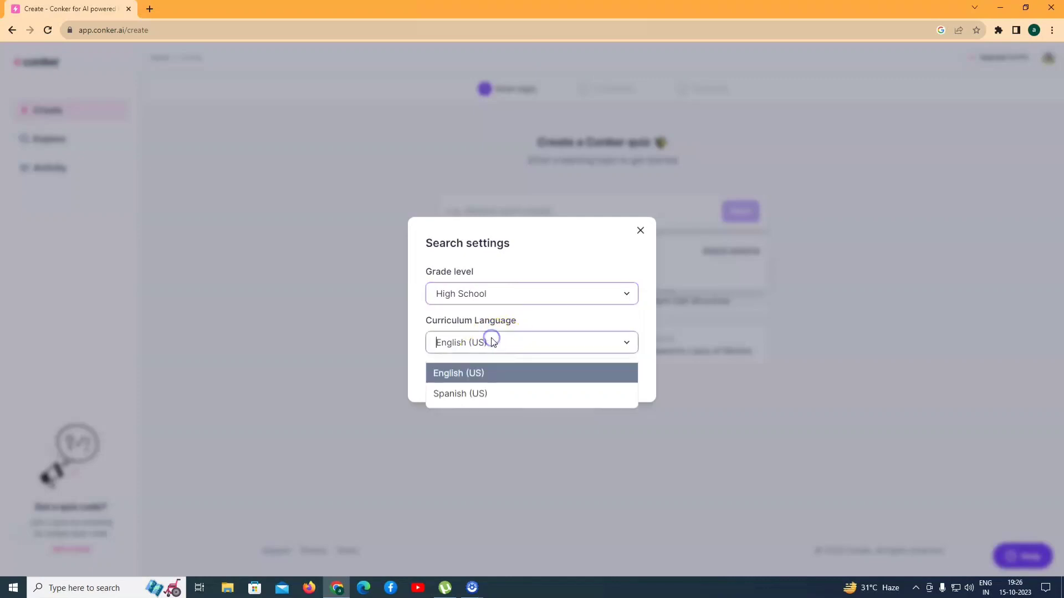
click(444, 374)
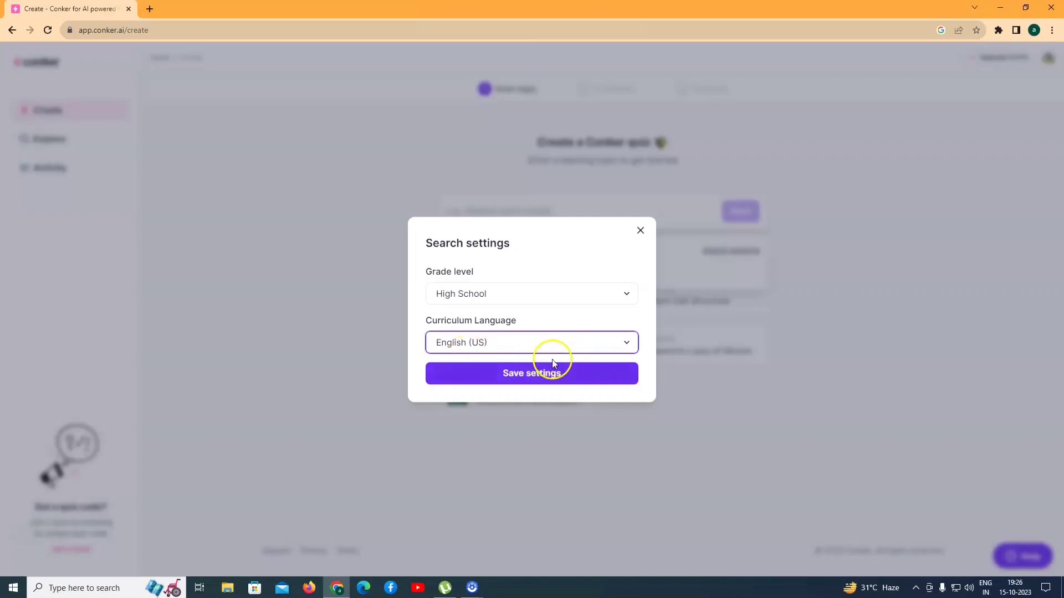
click(543, 374)
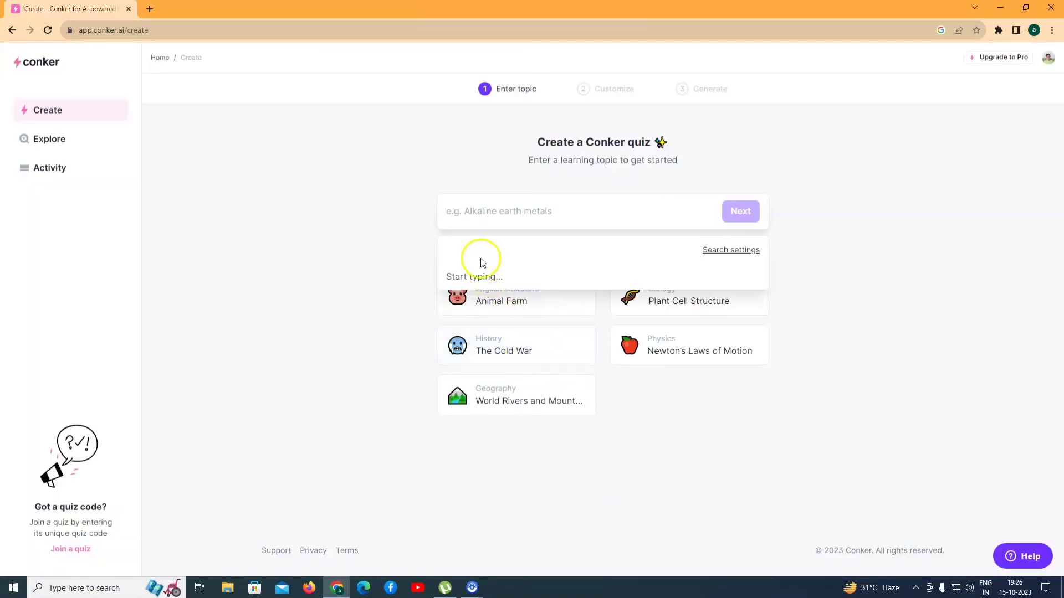
Step: Enter "Types of Air pollution" as the quiz topic and proceed to the customization options
click(477, 214)
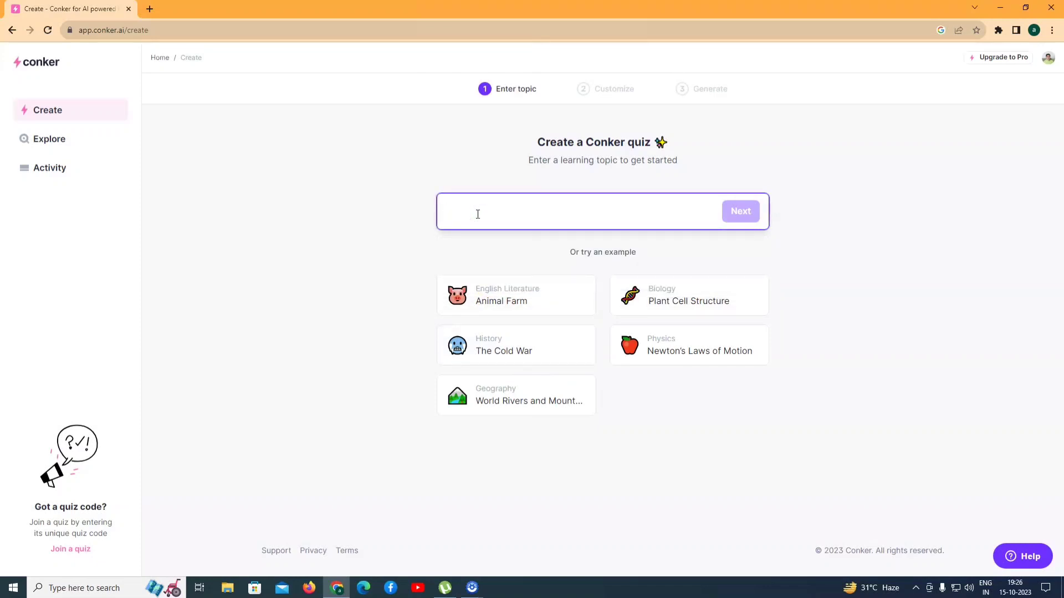
text(Types )
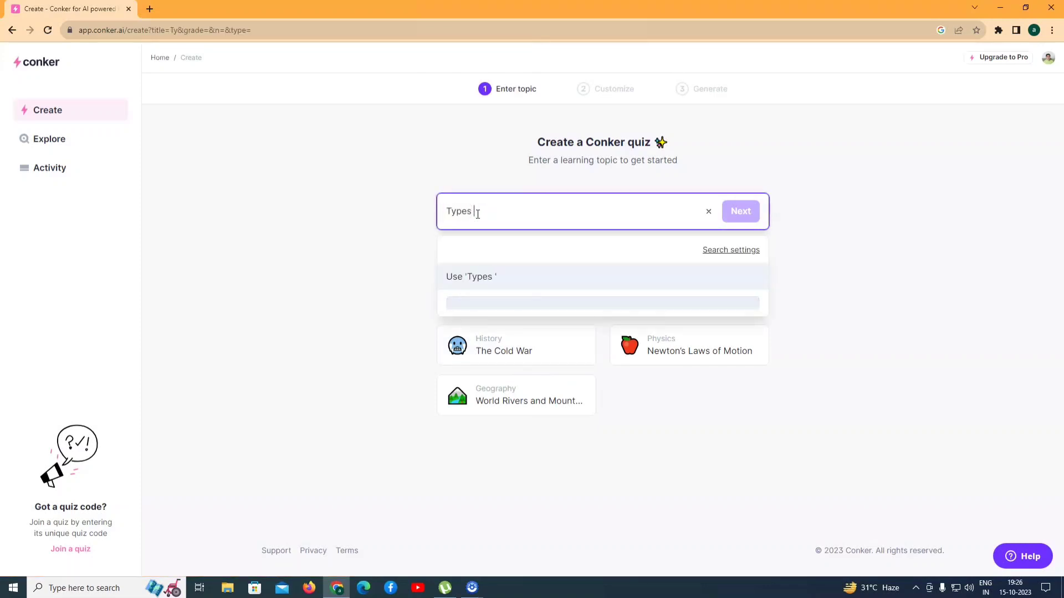
text(of Air pollut)
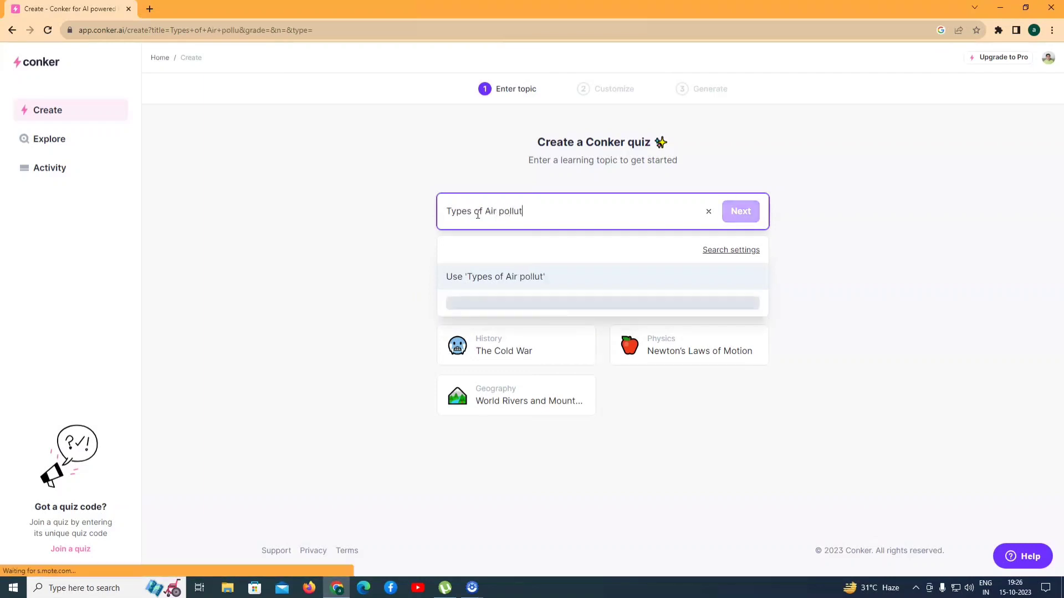
text(ion)
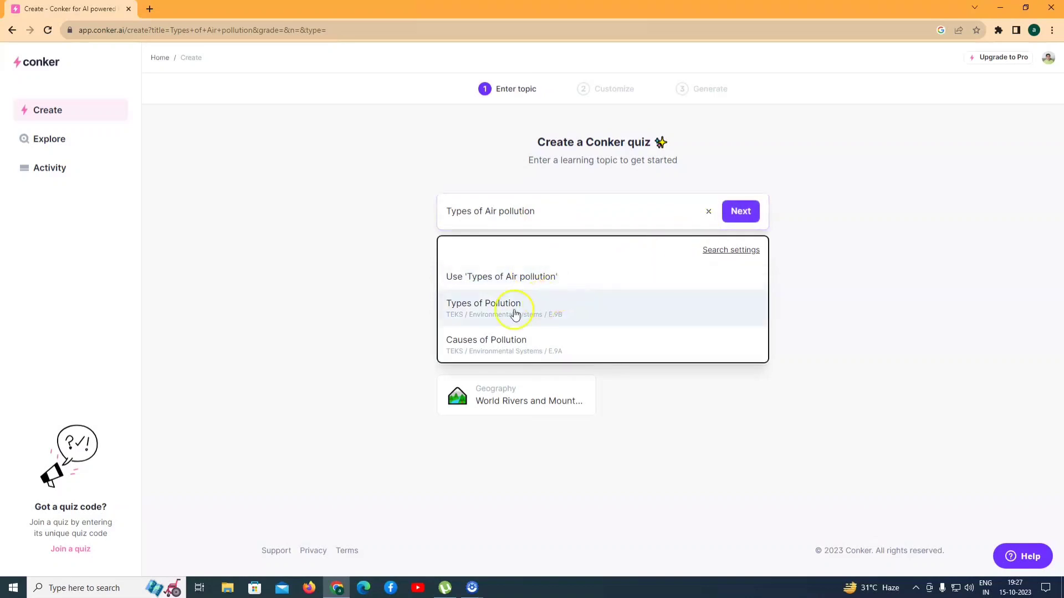
click(735, 215)
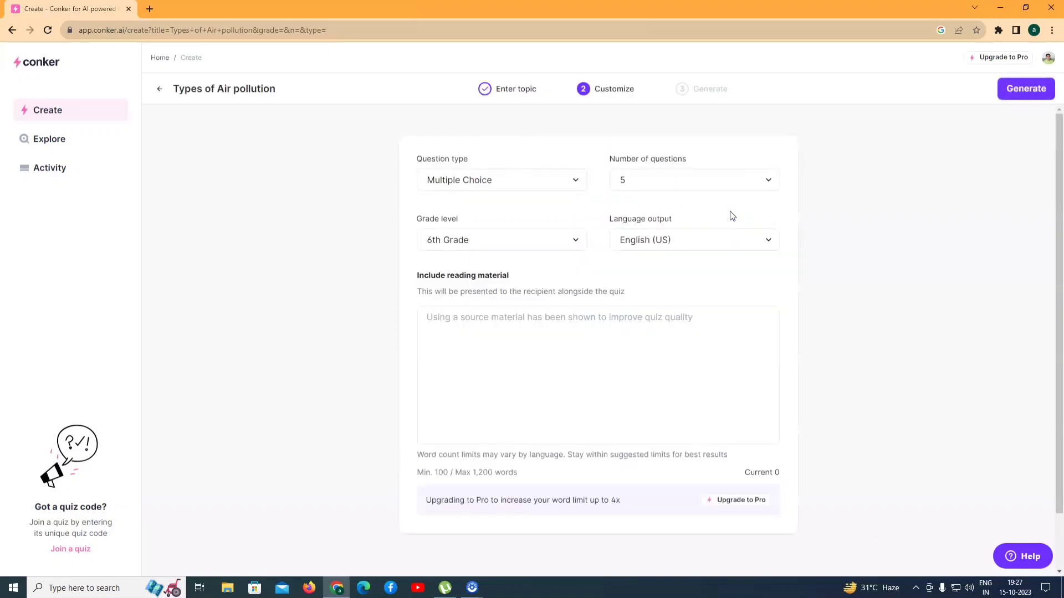
Step: Set the quiz's question type to Mixed and try to change the number of questions
click(492, 180)
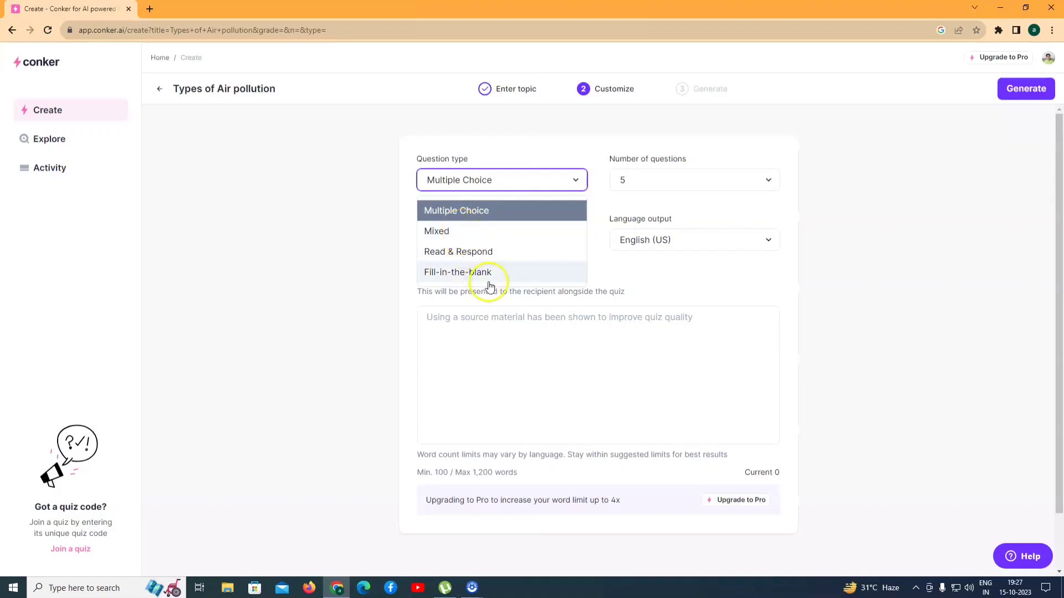
click(439, 231)
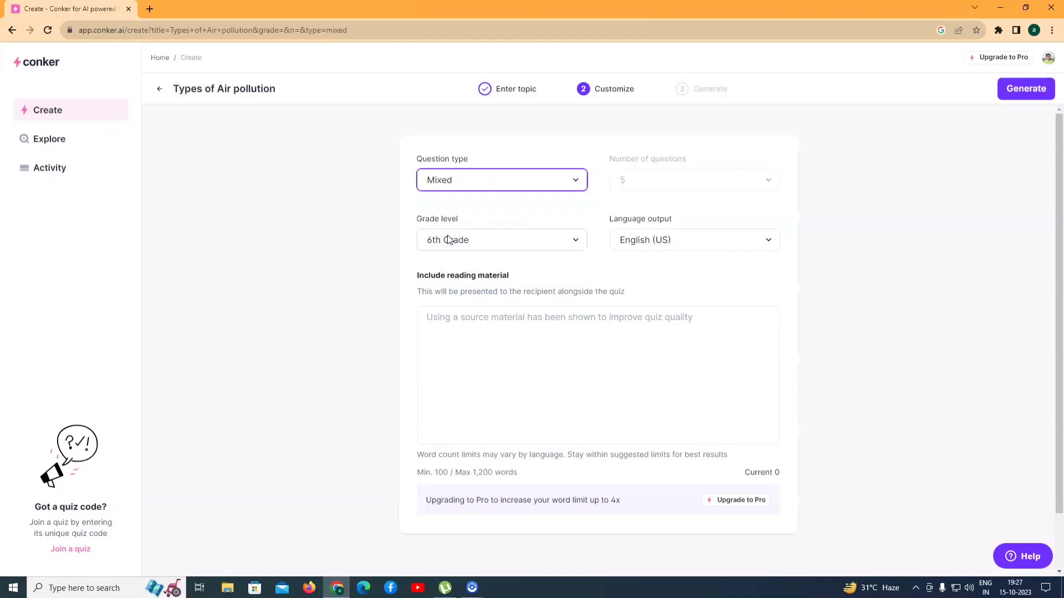
click(503, 182)
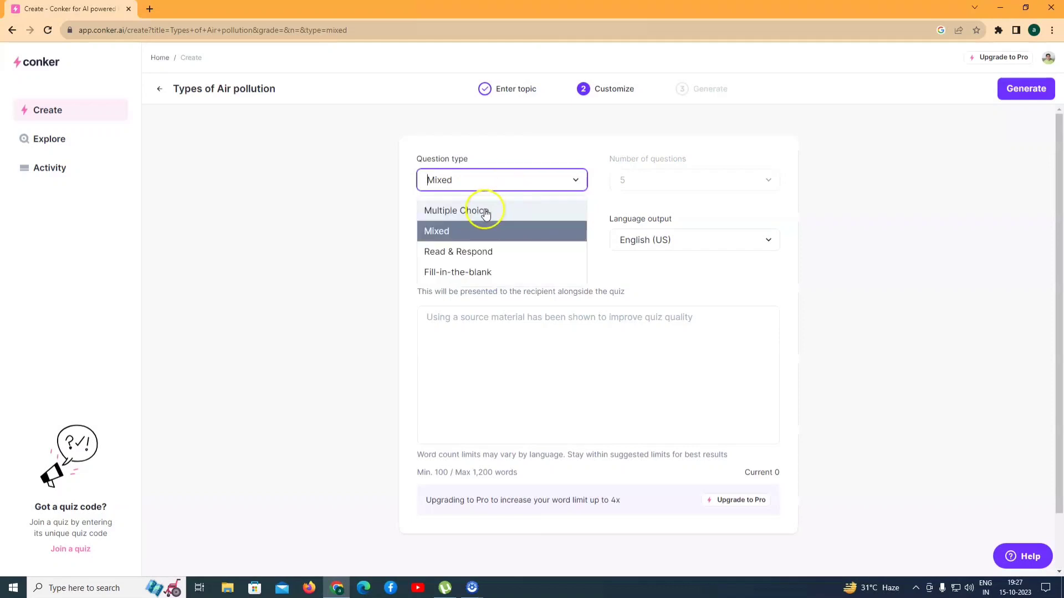
click(445, 229)
click(650, 180)
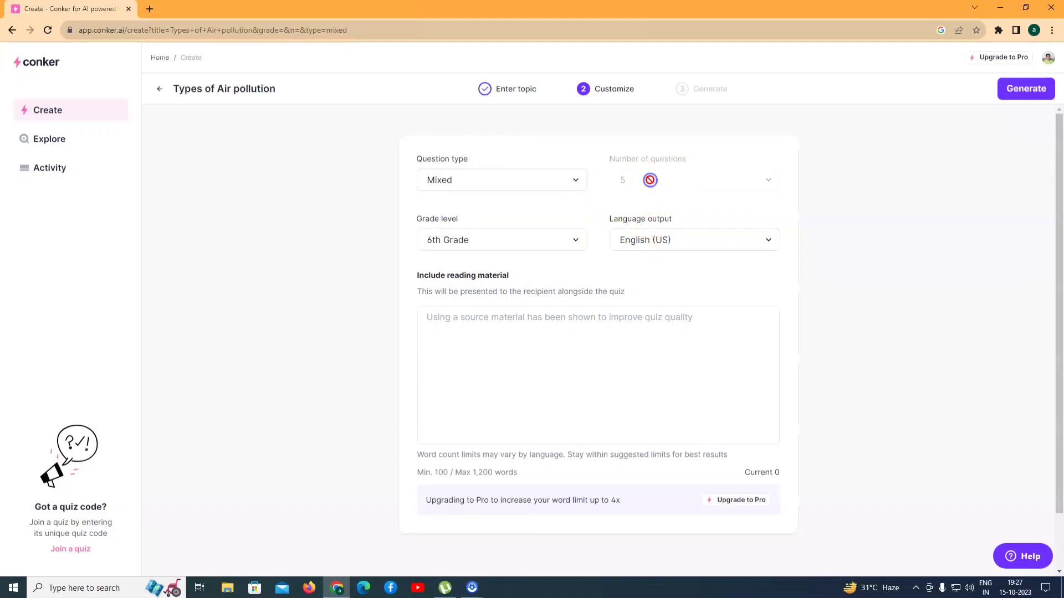
click(549, 183)
click(638, 181)
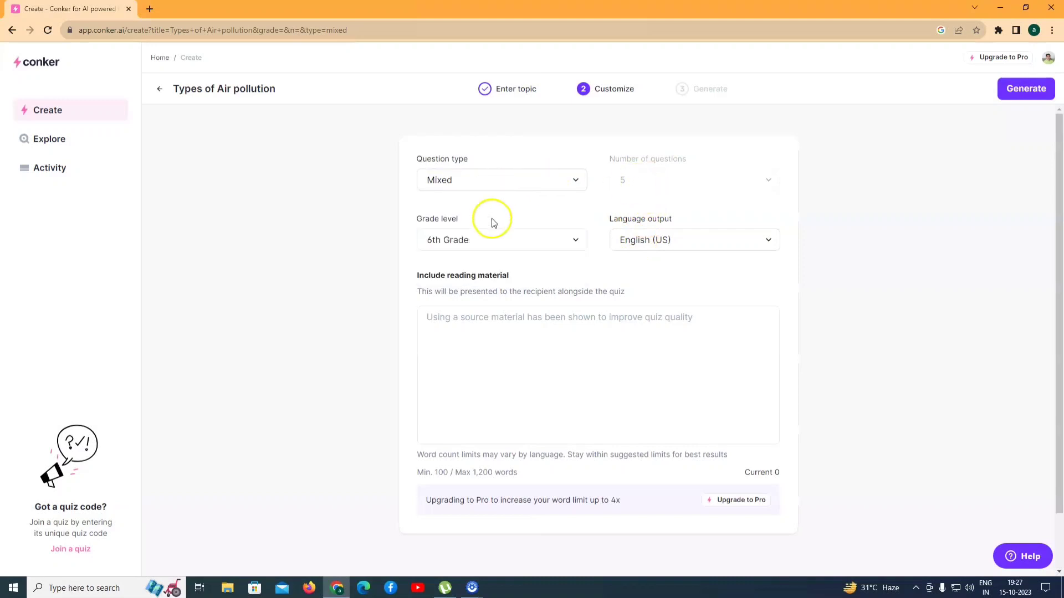
Step: Set the quiz's grade level to 5th Grade, keeping English (US) as output language, and generate the questions
click(505, 244)
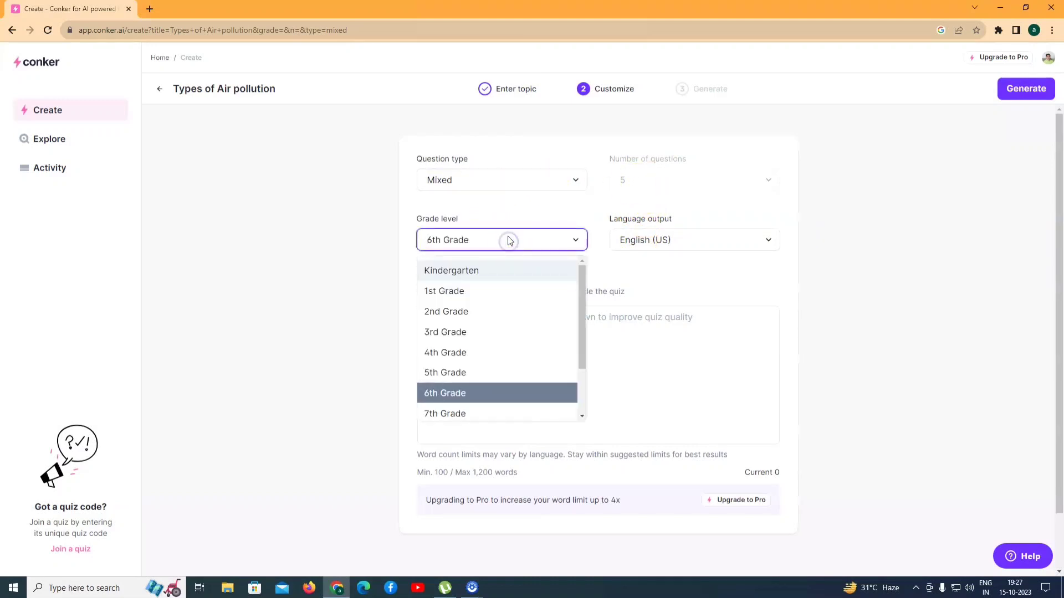
click(482, 372)
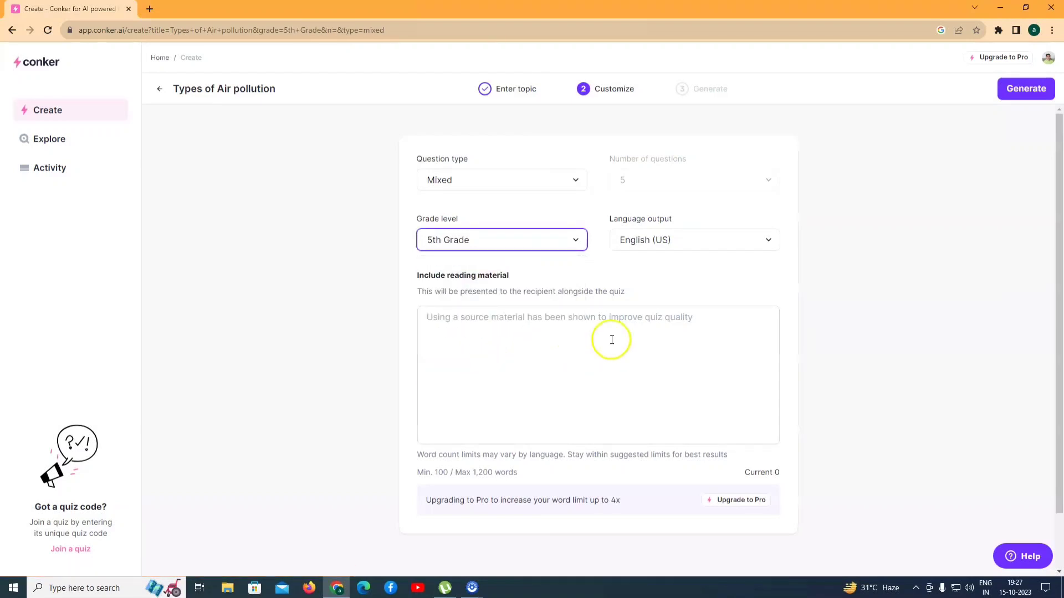
click(645, 240)
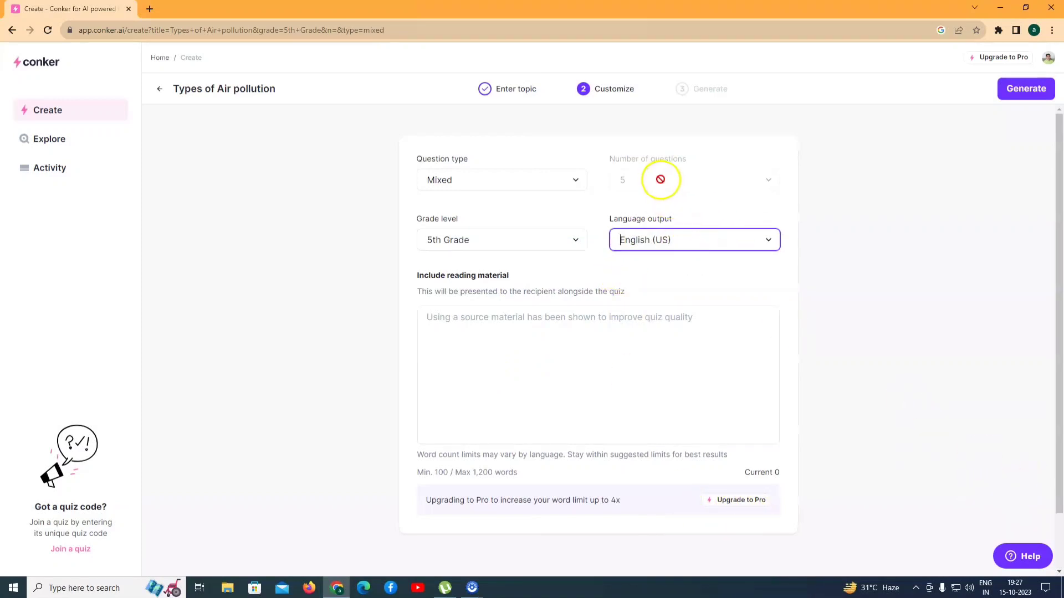
click(1007, 95)
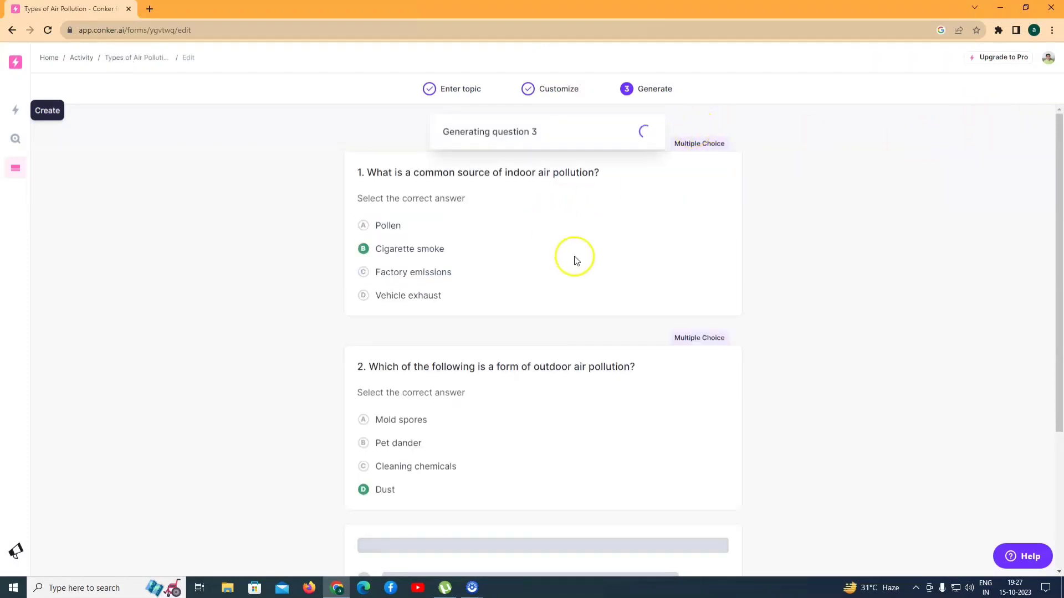
scroll(585, 341, down, 1)
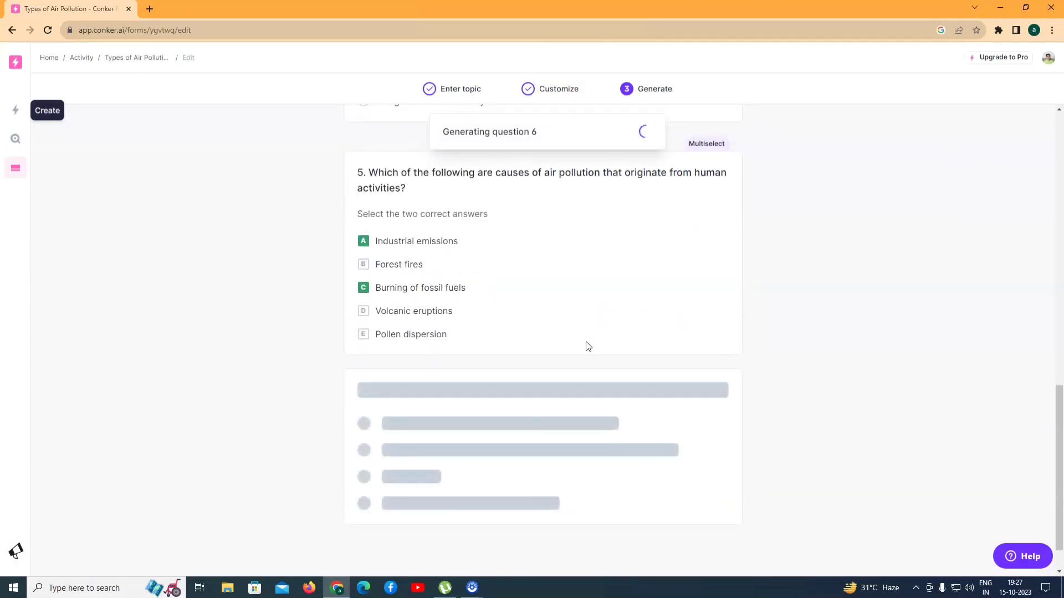
Step: Look through the generated air pollution questions and their marked correct answers
scroll(522, 342, up, 2)
scroll(521, 342, down, 3)
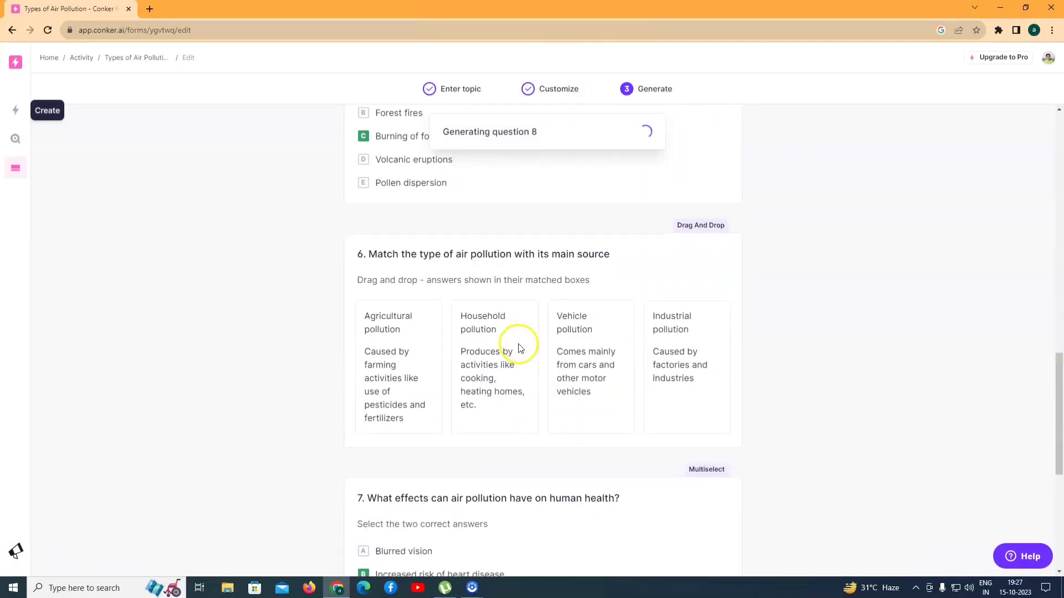
scroll(518, 342, up, 10)
scroll(518, 342, up, 1)
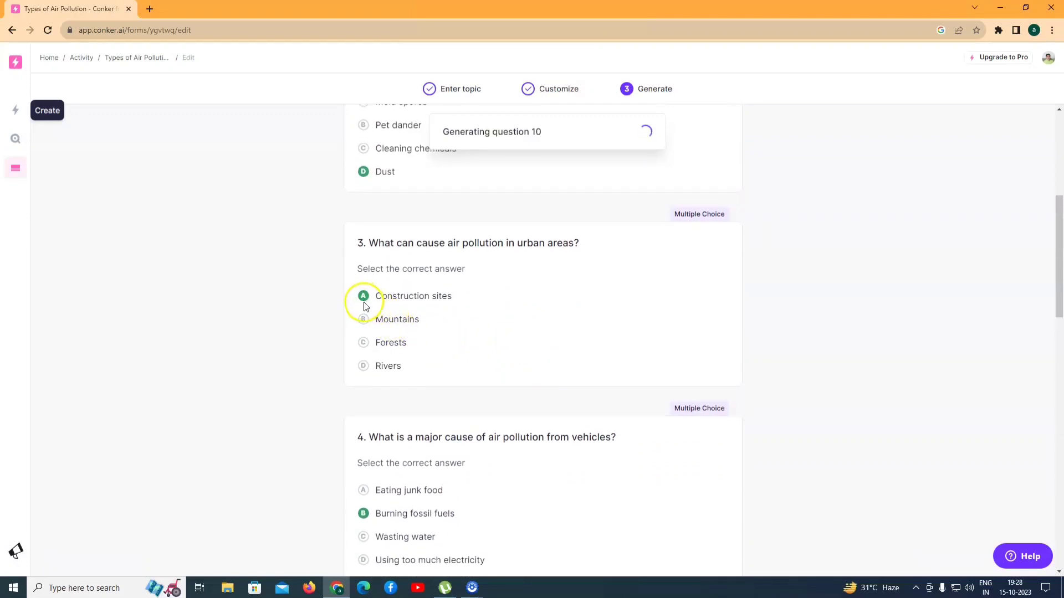
scroll(498, 332, down, 15)
scroll(643, 356, up, 2)
scroll(646, 355, up, 10)
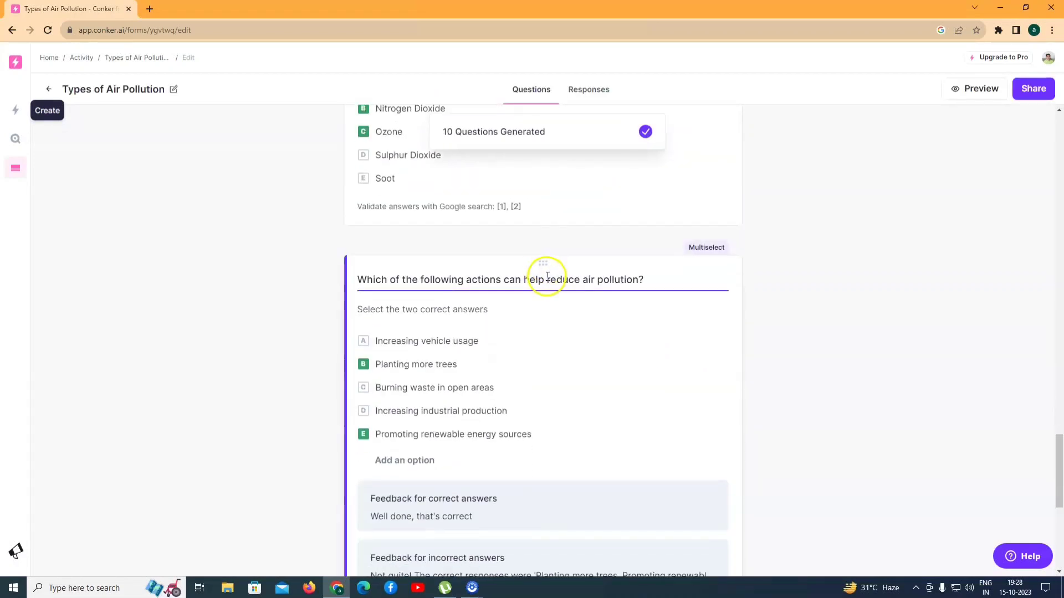
scroll(504, 302, up, 7)
scroll(533, 300, up, 10)
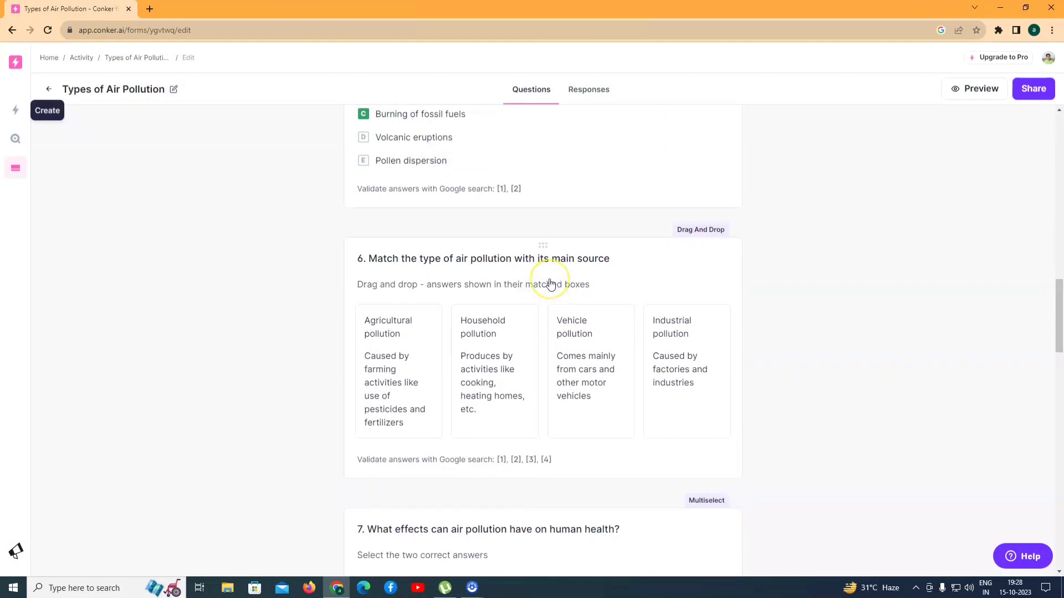
Step: Validate the answer to question 4, on the major cause of vehicle air pollution, with Google search and return to the quiz
scroll(549, 282, up, 6)
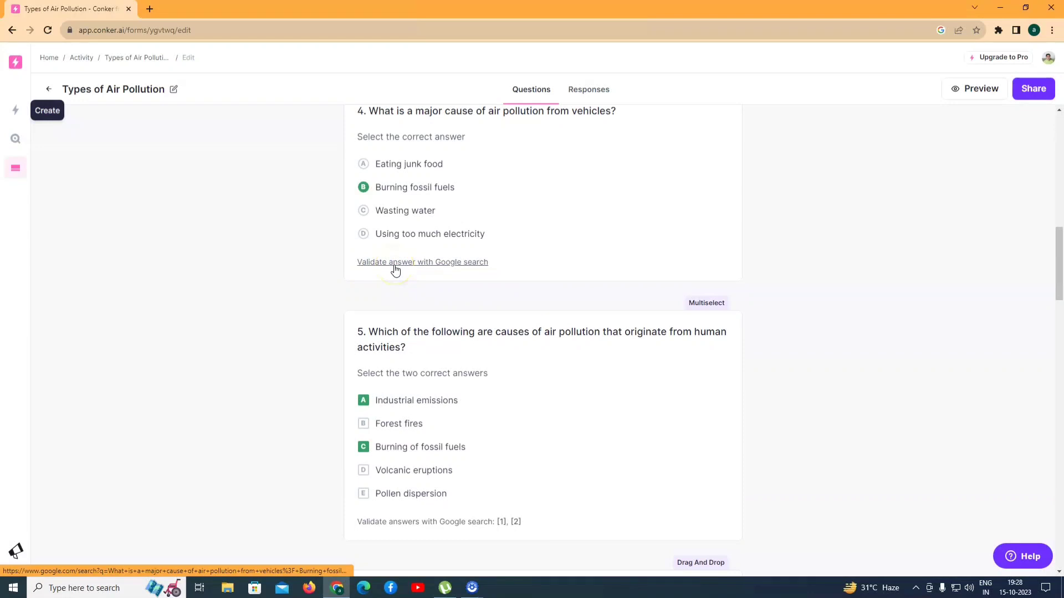
click(394, 265)
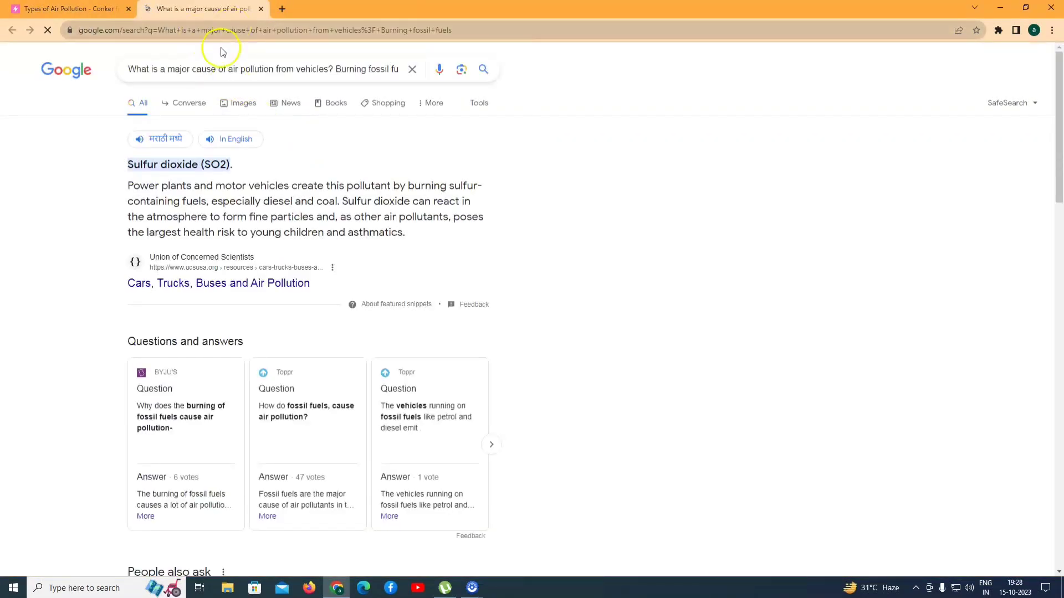
drag(128, 165, 224, 169)
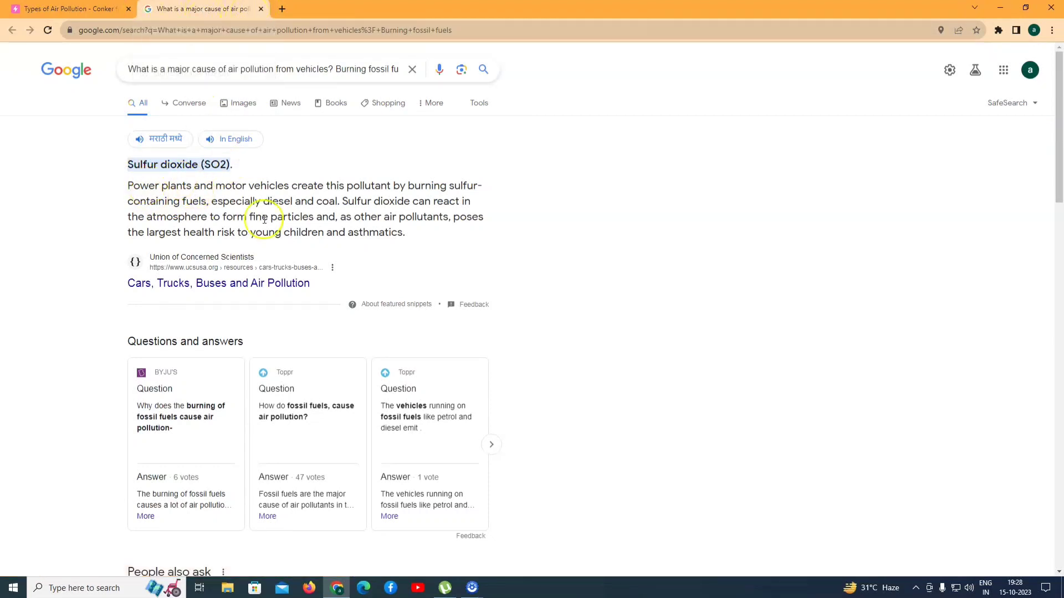
click(262, 9)
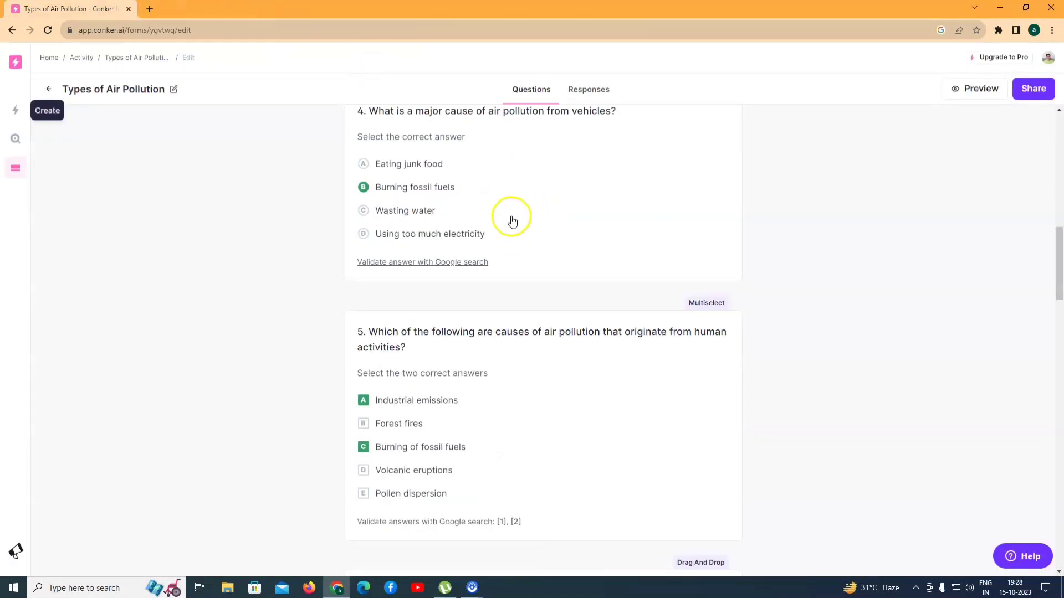
Step: Preview the quiz, listen to question 1 read aloud, and exit the preview
scroll(525, 222, up, 8)
scroll(523, 229, up, 5)
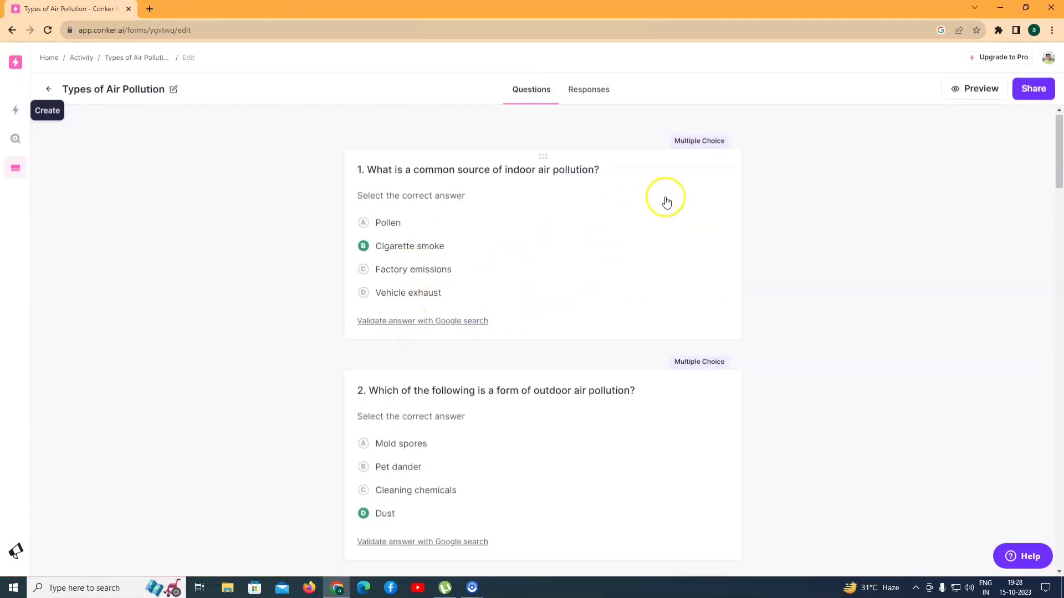
click(970, 91)
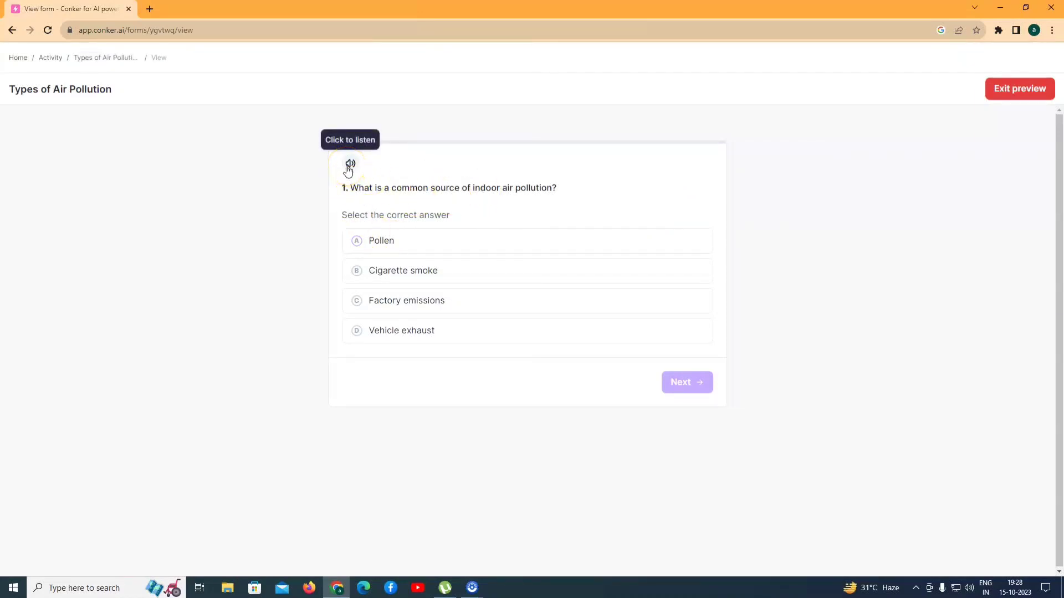
click(349, 166)
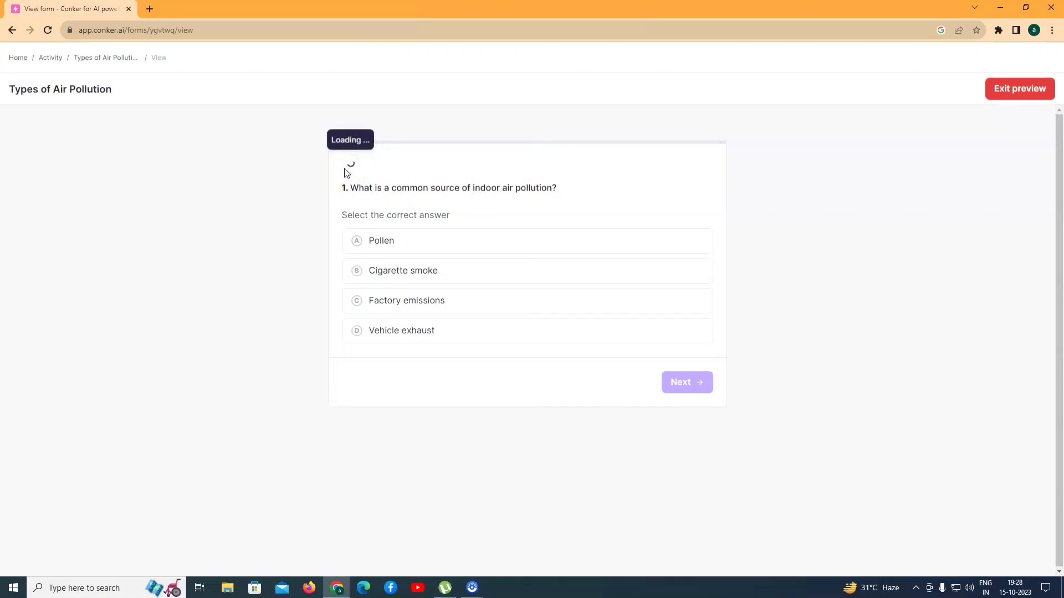
click(342, 199)
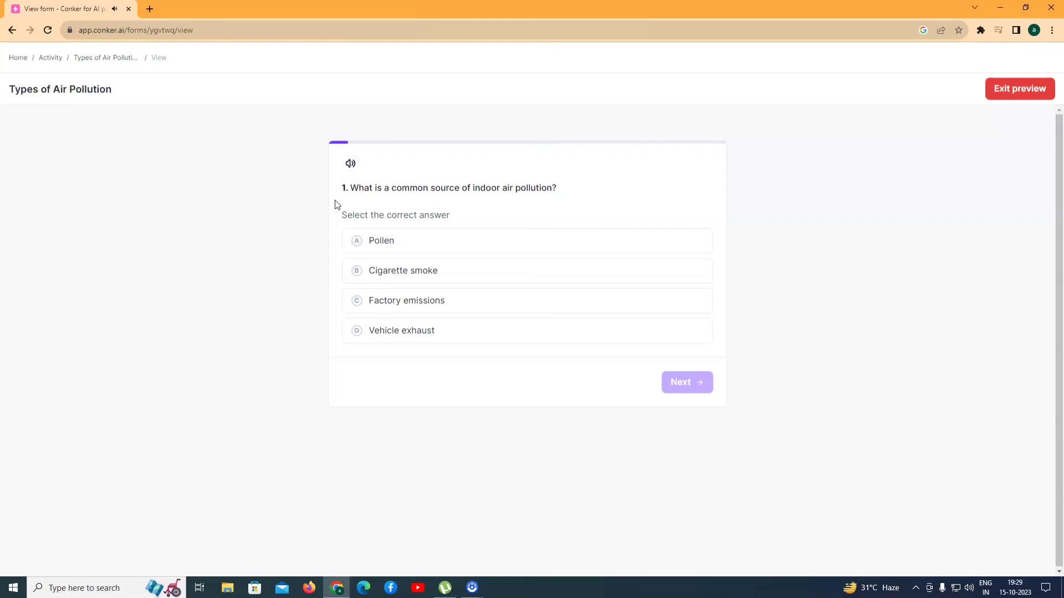
click(425, 206)
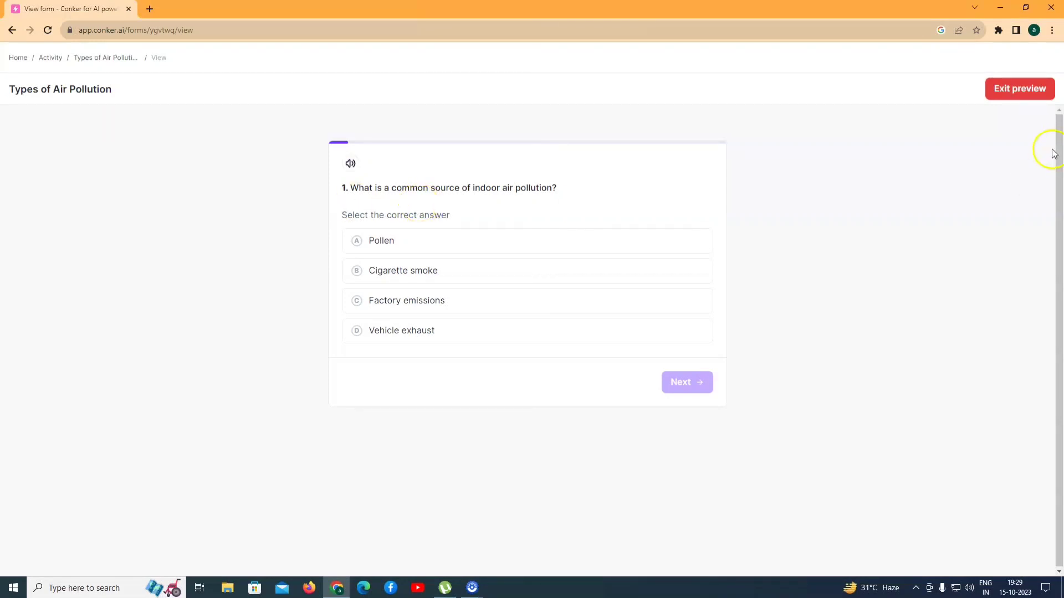
click(1001, 94)
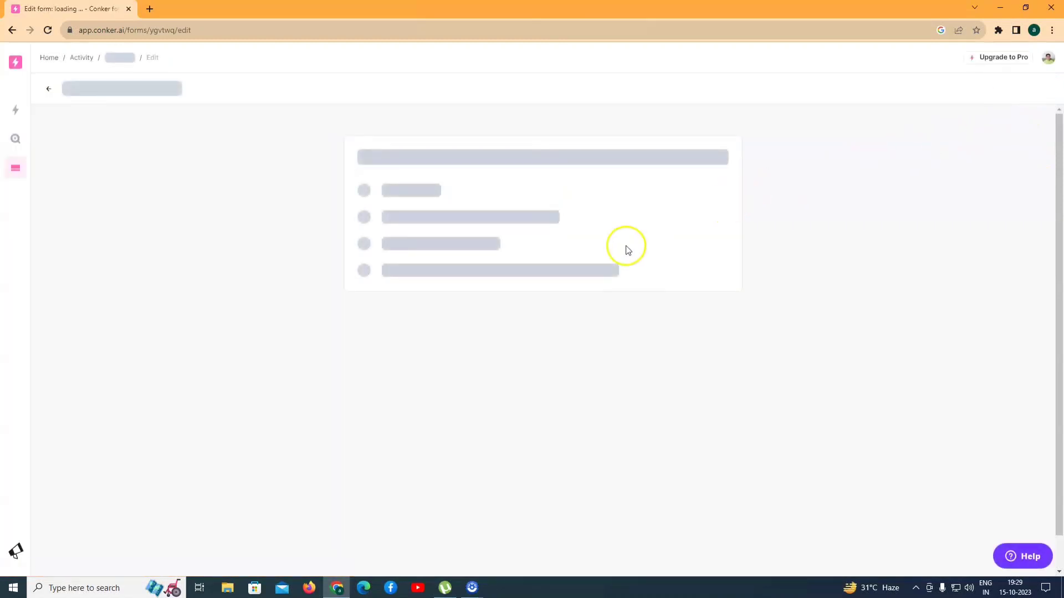
Step: Move the question "What can cause air pollution in urban areas?" up to second position in the quiz
scroll(542, 298, down, 3)
scroll(543, 299, down, 4)
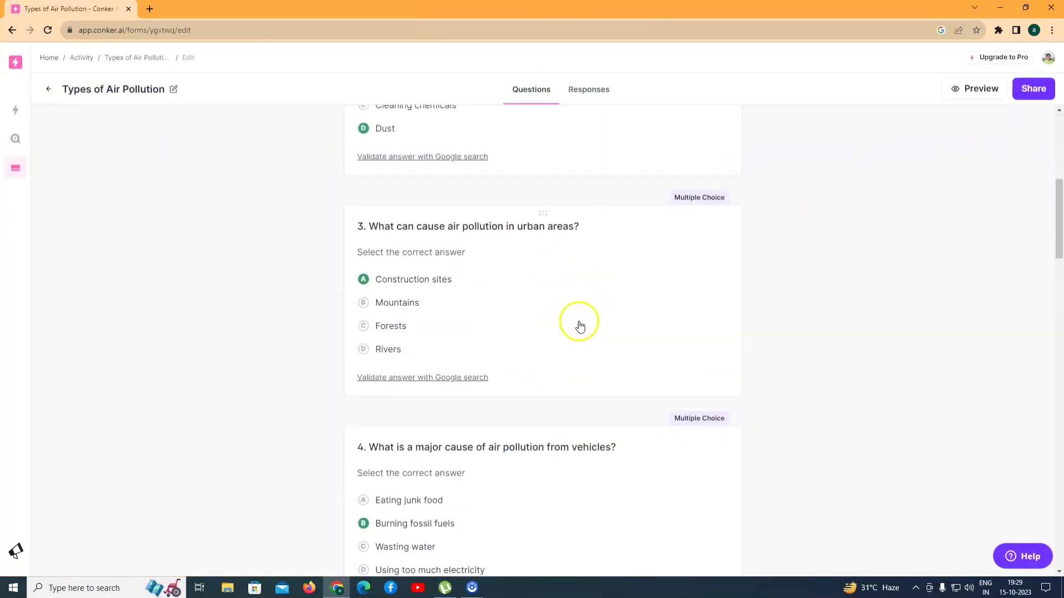
scroll(601, 342, up, 3)
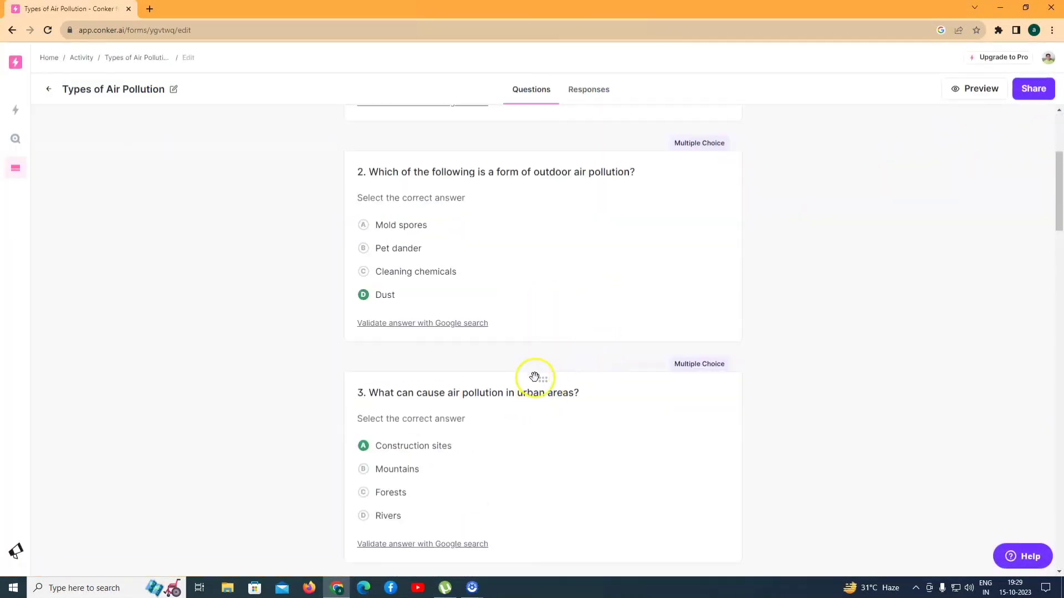
drag(544, 381, 544, 178)
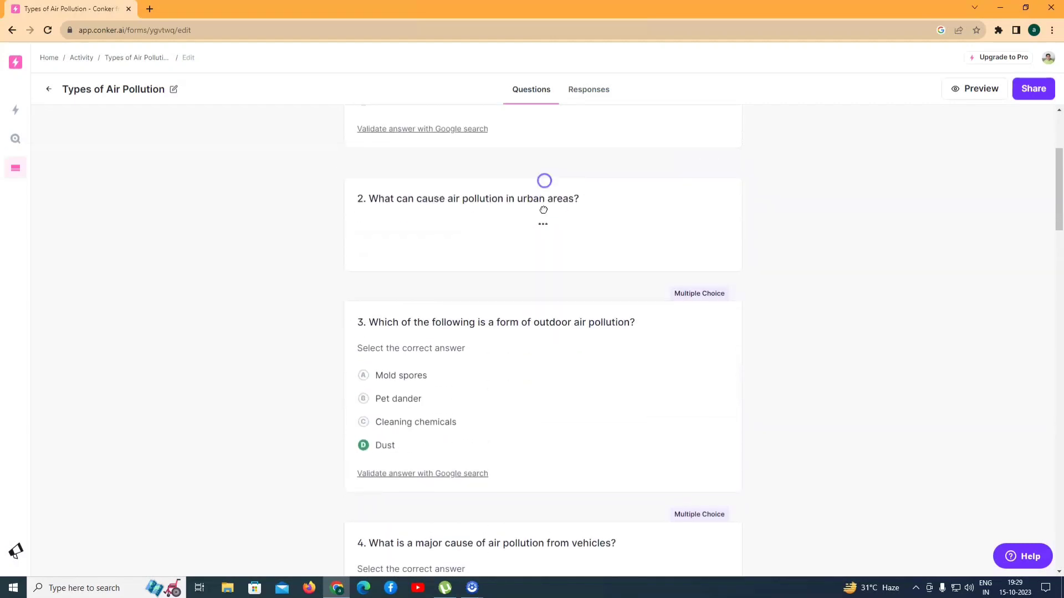
Step: Share the quiz via Forms and open the generated quiz in Google Forms
scroll(583, 306, down, 15)
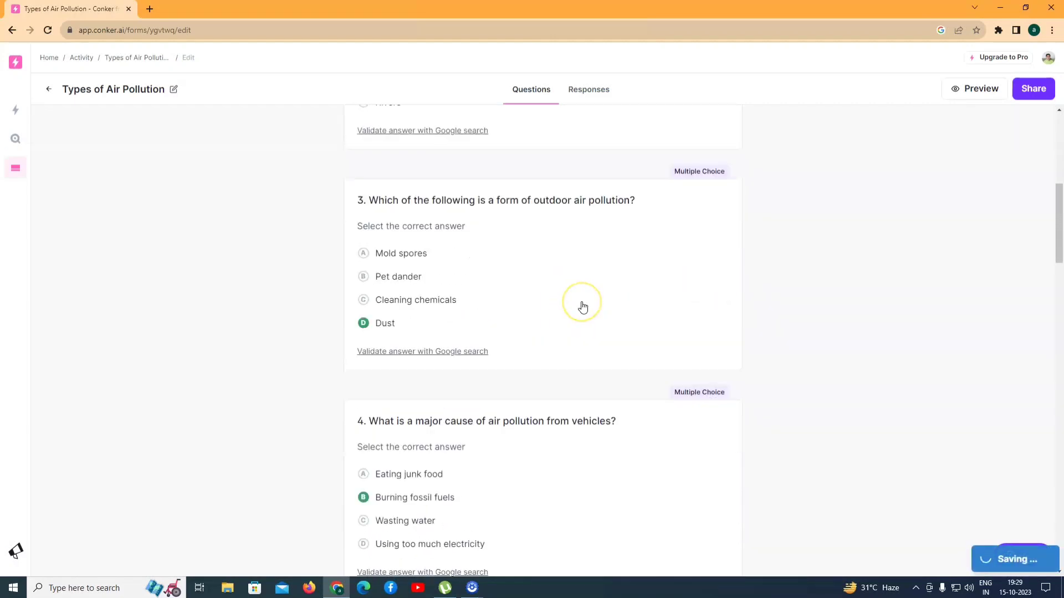
scroll(583, 306, down, 13)
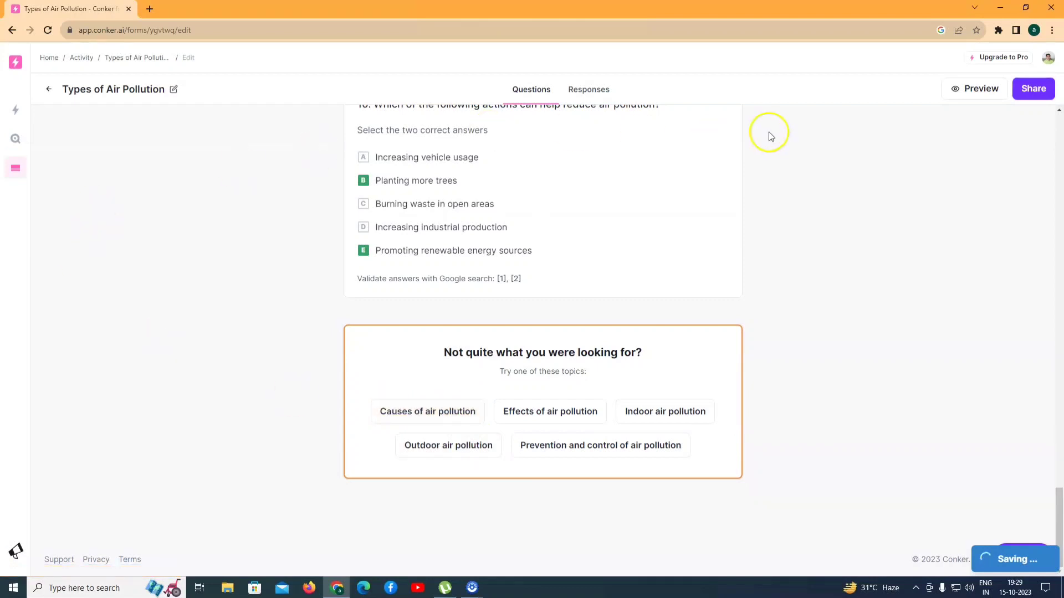
click(1032, 88)
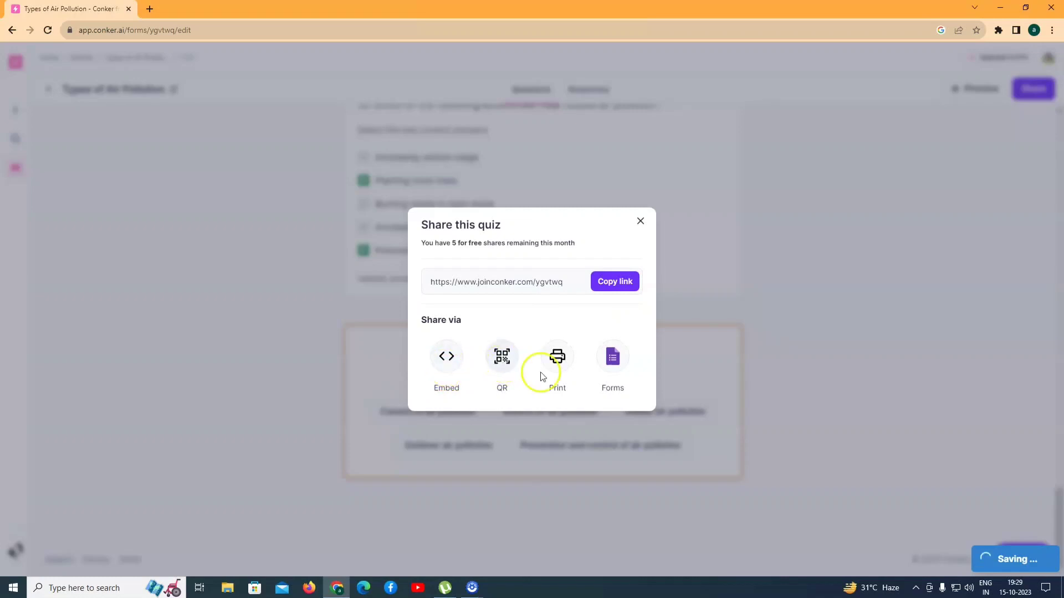
click(612, 360)
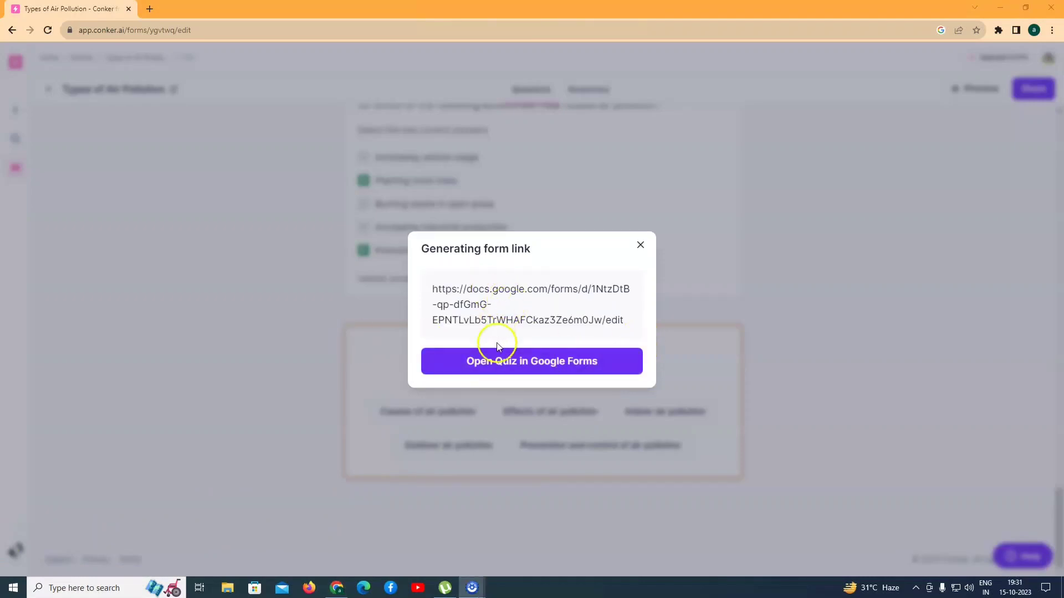
click(513, 362)
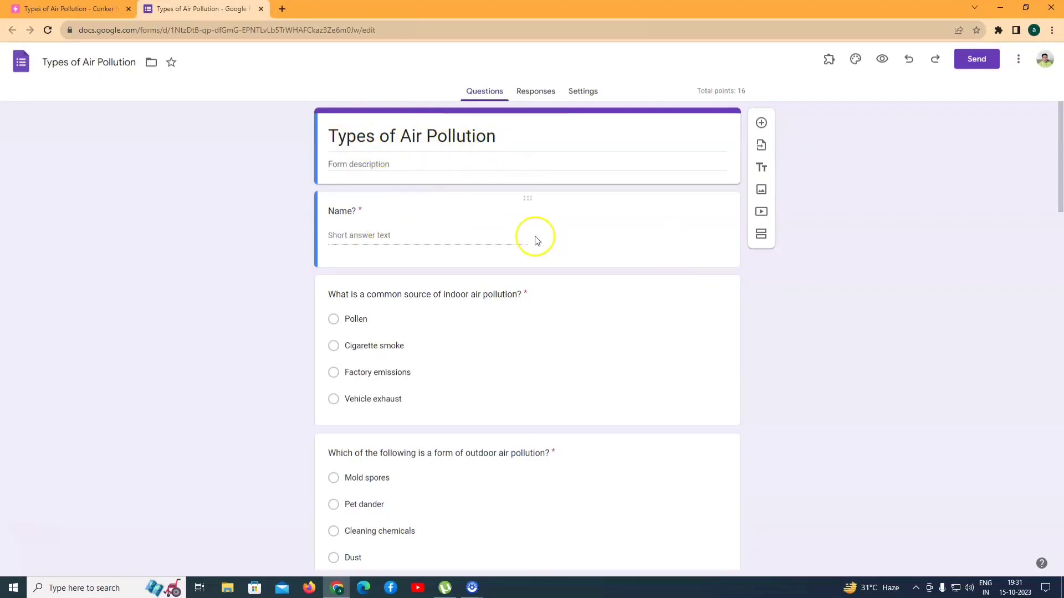
Step: Look through the quiz questions in the Google Form and open the form's sending options
scroll(393, 307, down, 2)
scroll(392, 299, down, 2)
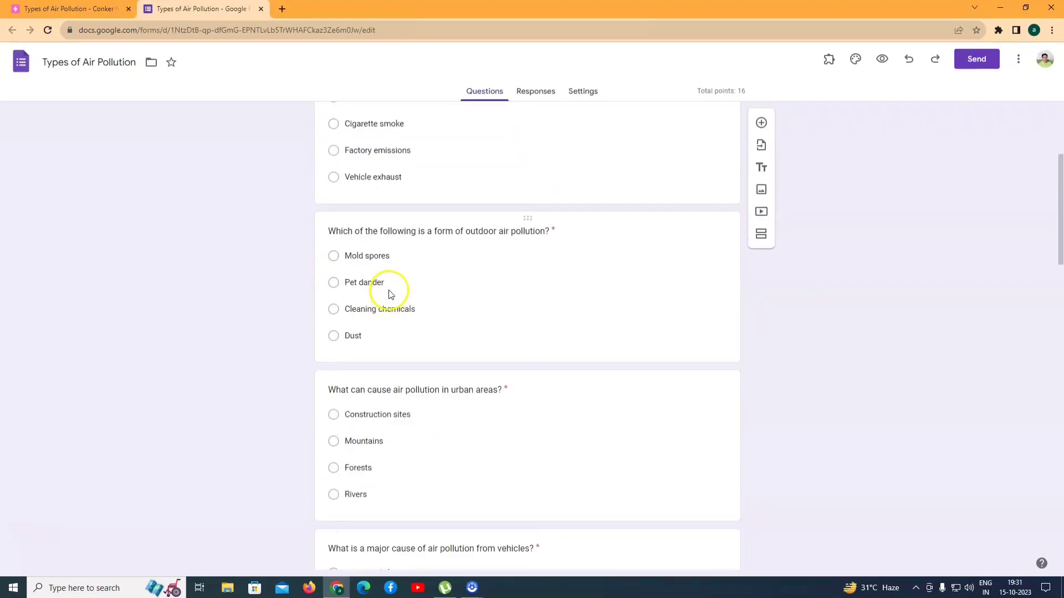
scroll(388, 277, down, 6)
scroll(388, 280, down, 10)
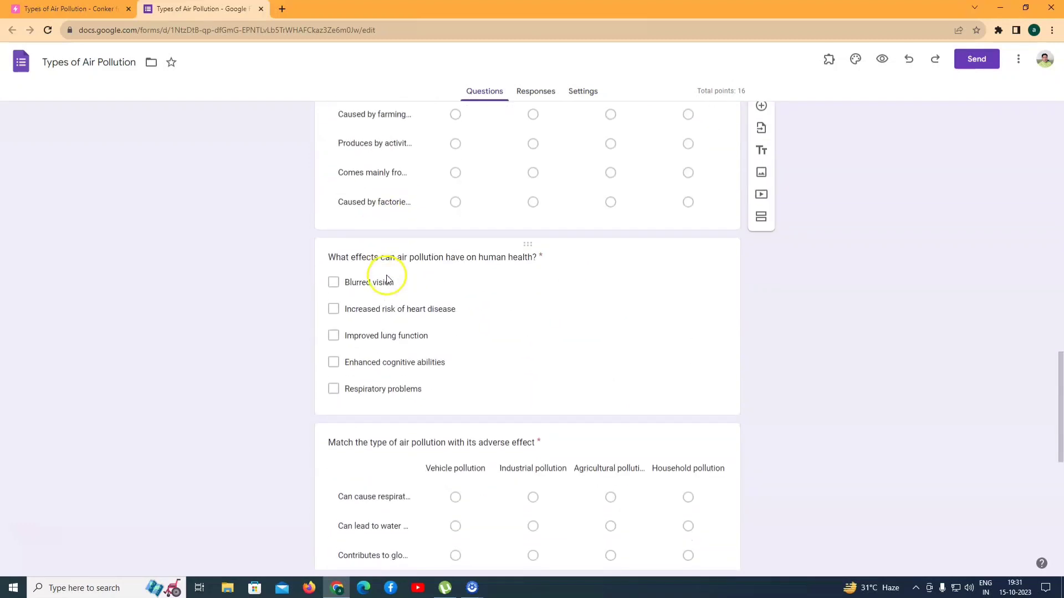
scroll(477, 377, down, 3)
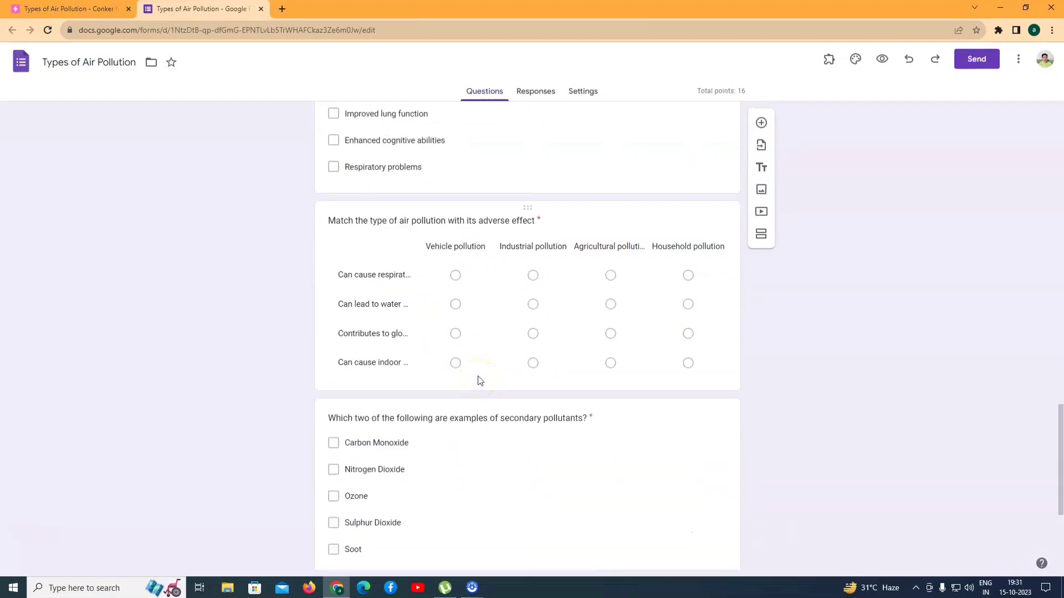
scroll(480, 381, down, 2)
click(967, 61)
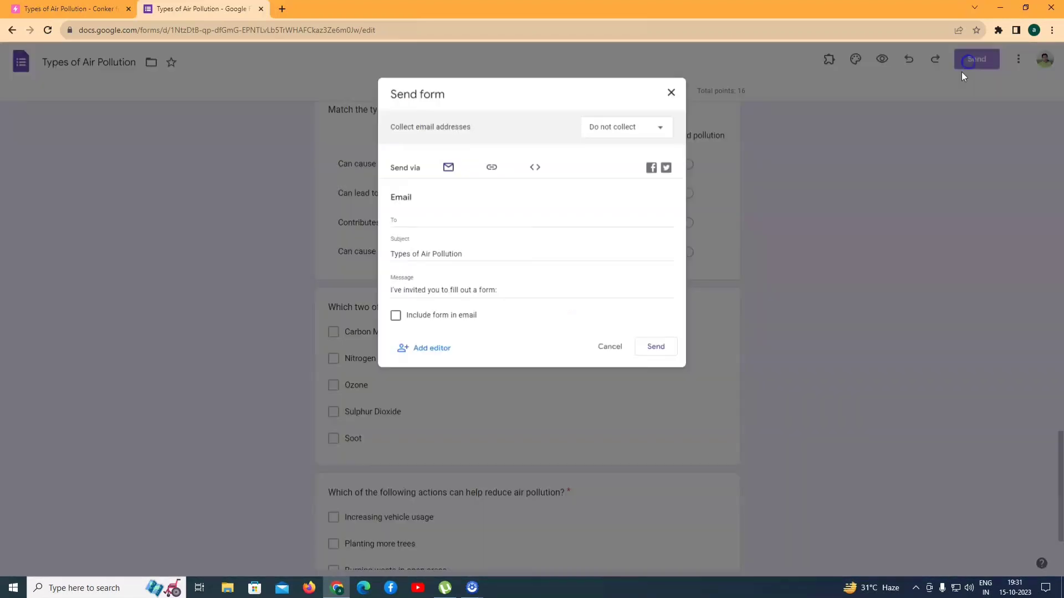
click(491, 165)
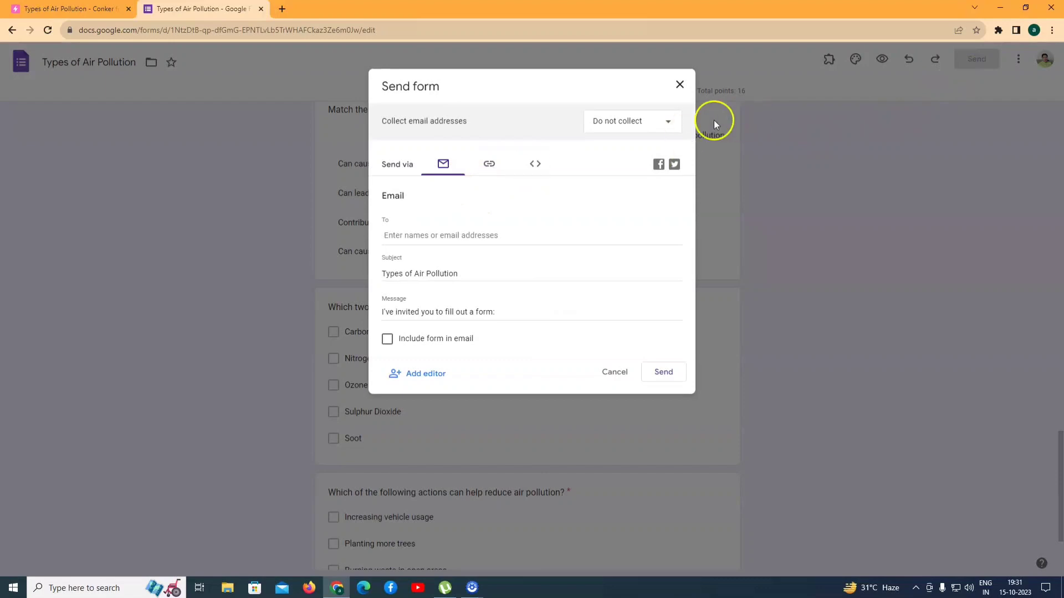